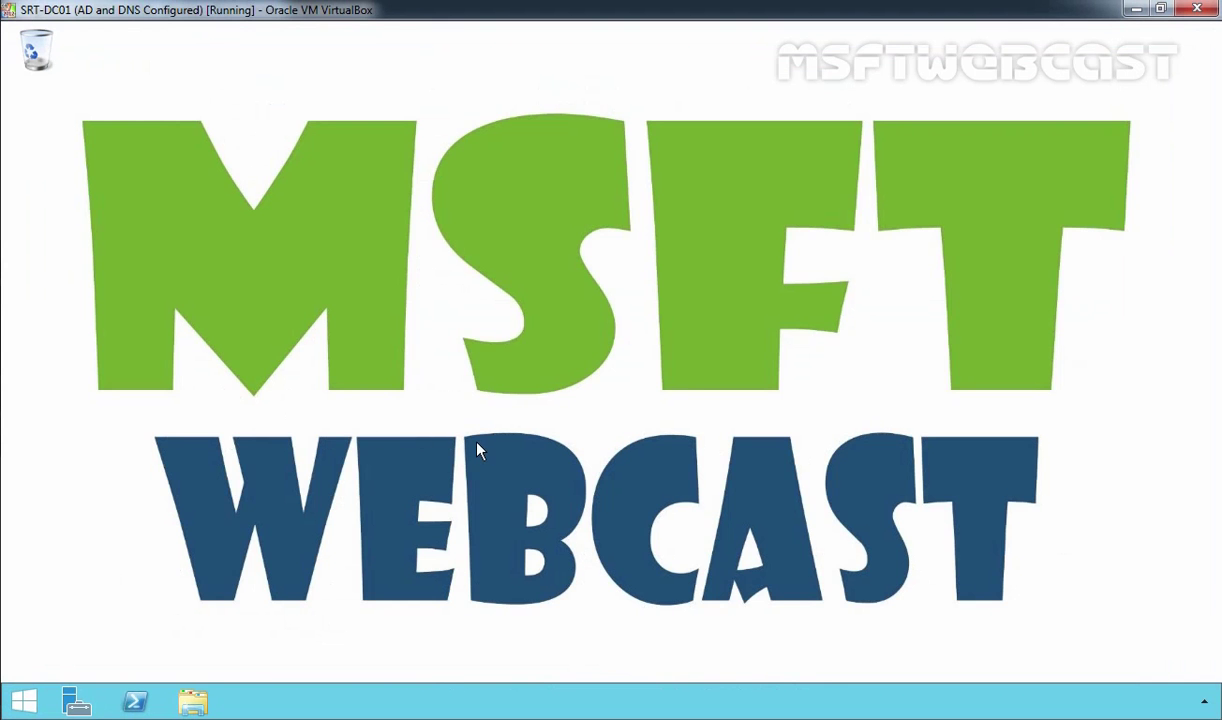
Step: Open Command Prompt and display the built-in administrator account's details with "net user administrator"
key("super")
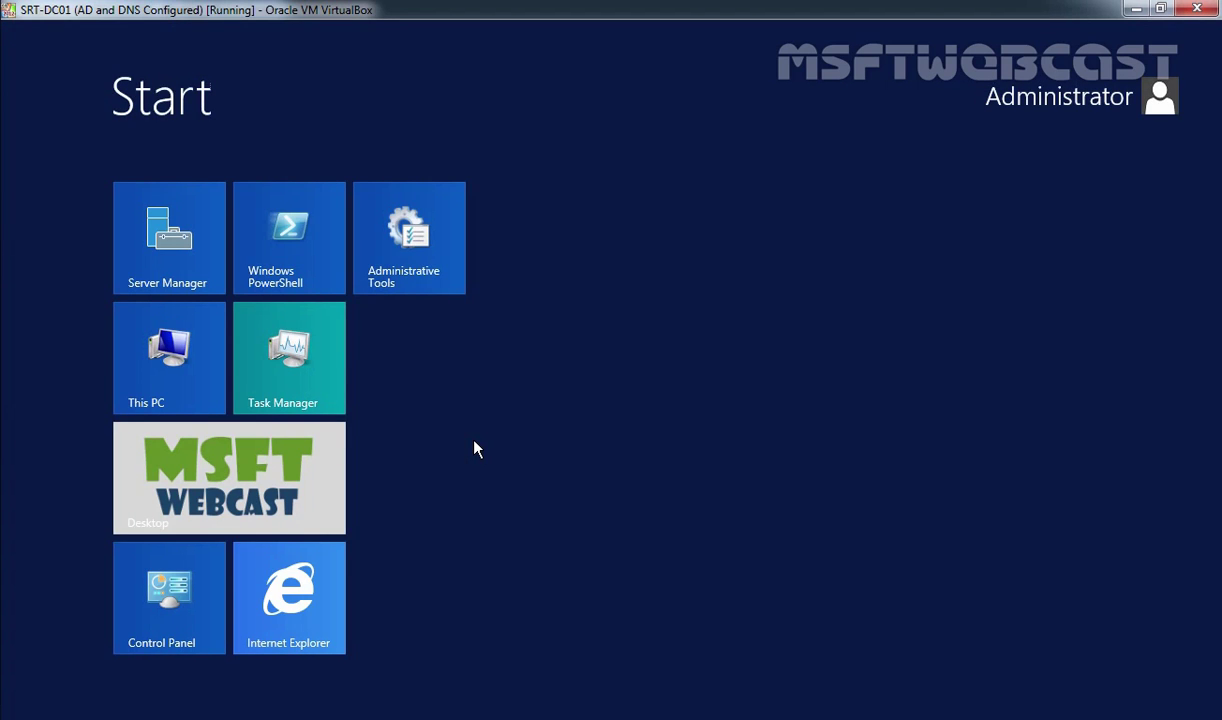
left_click(264, 440)
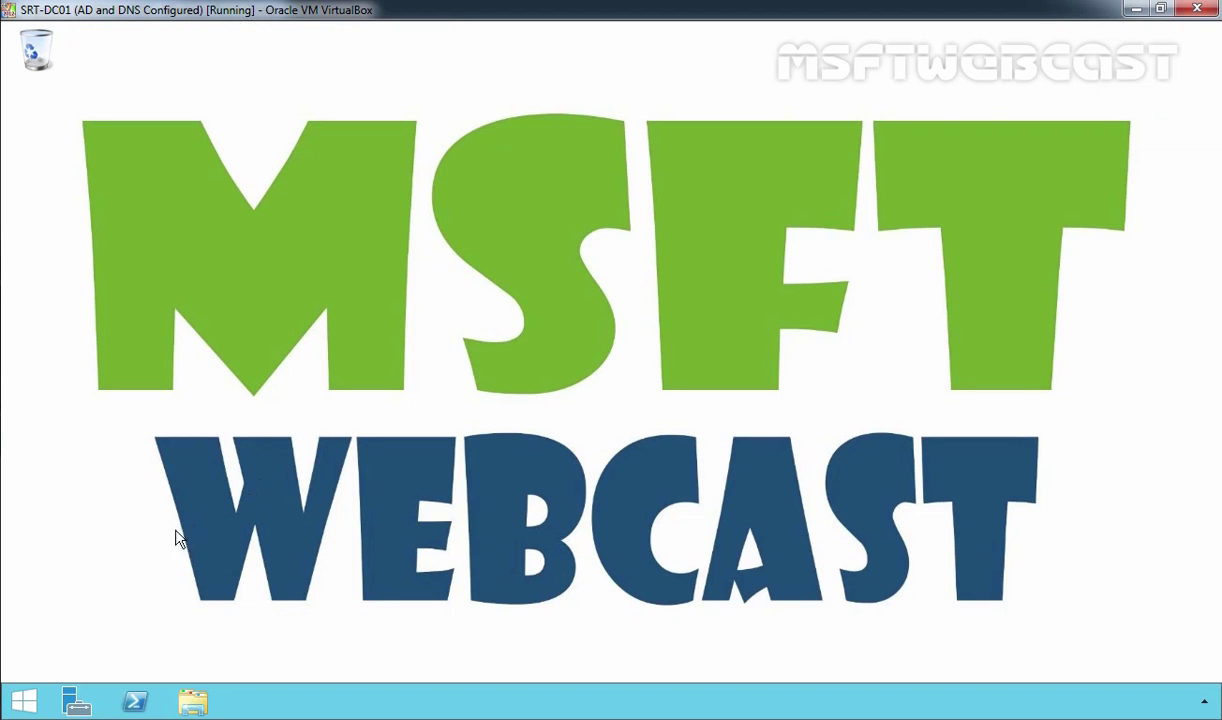
right_click(22, 701)
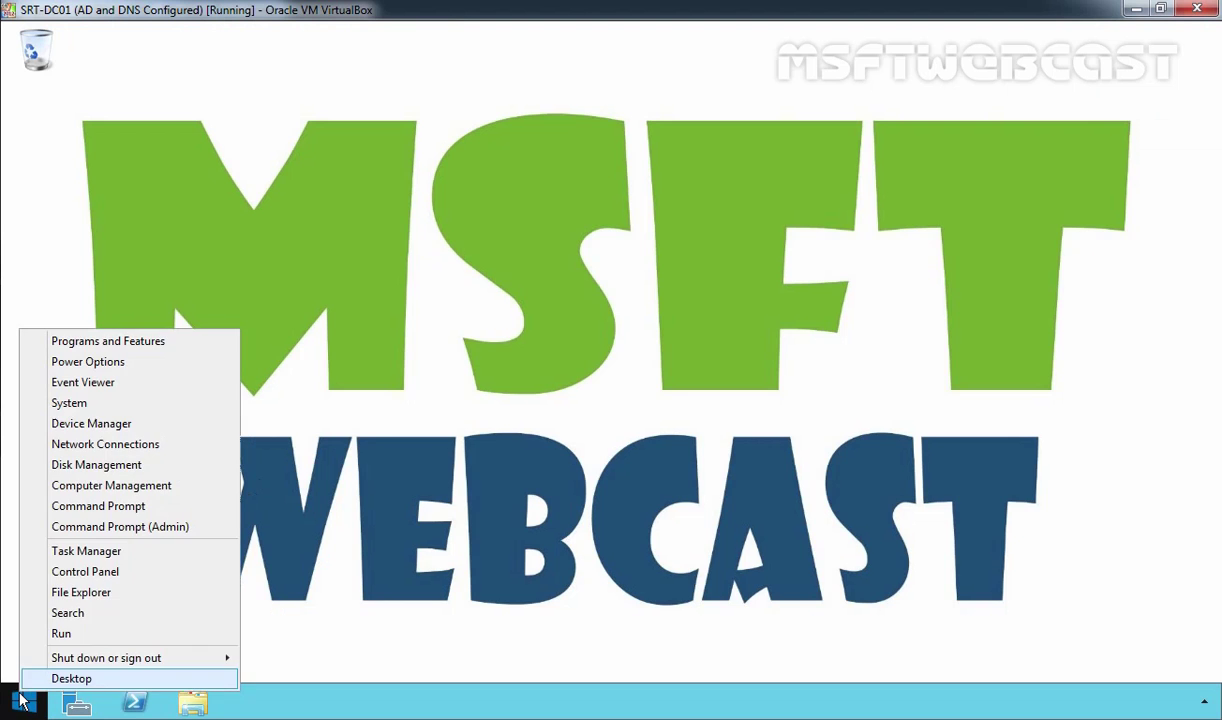
left_click(124, 504)
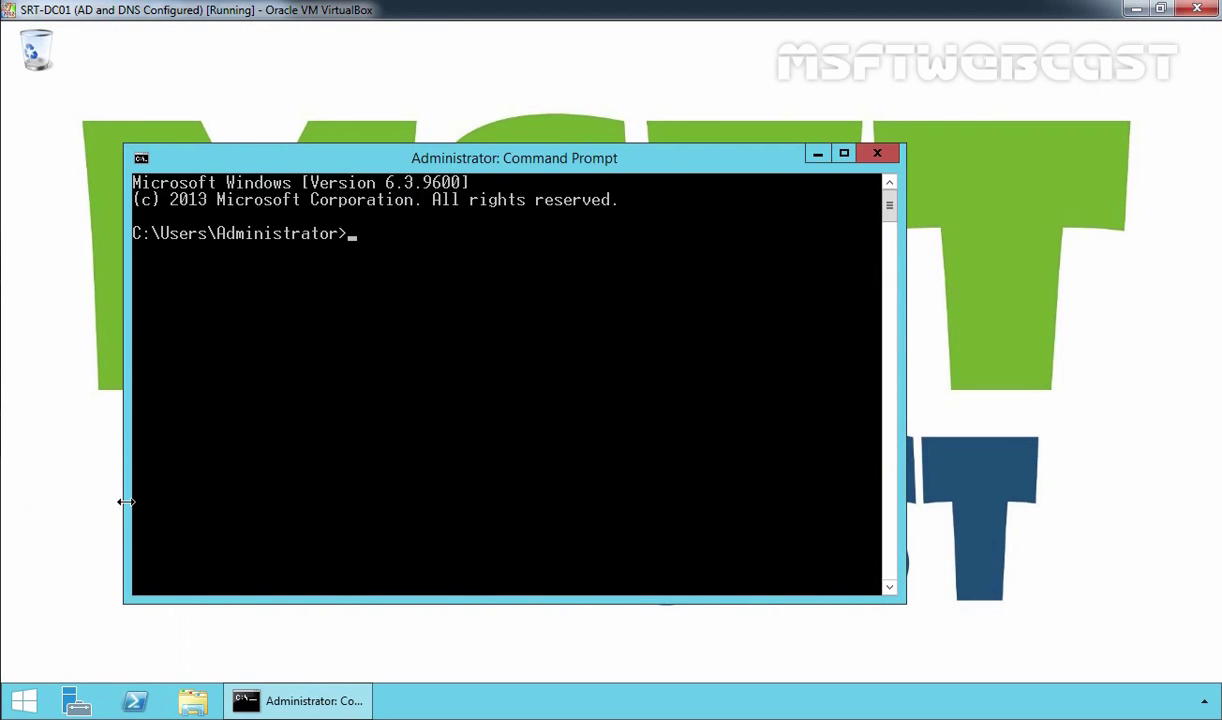
type("net us")
type("er admini")
type("strator")
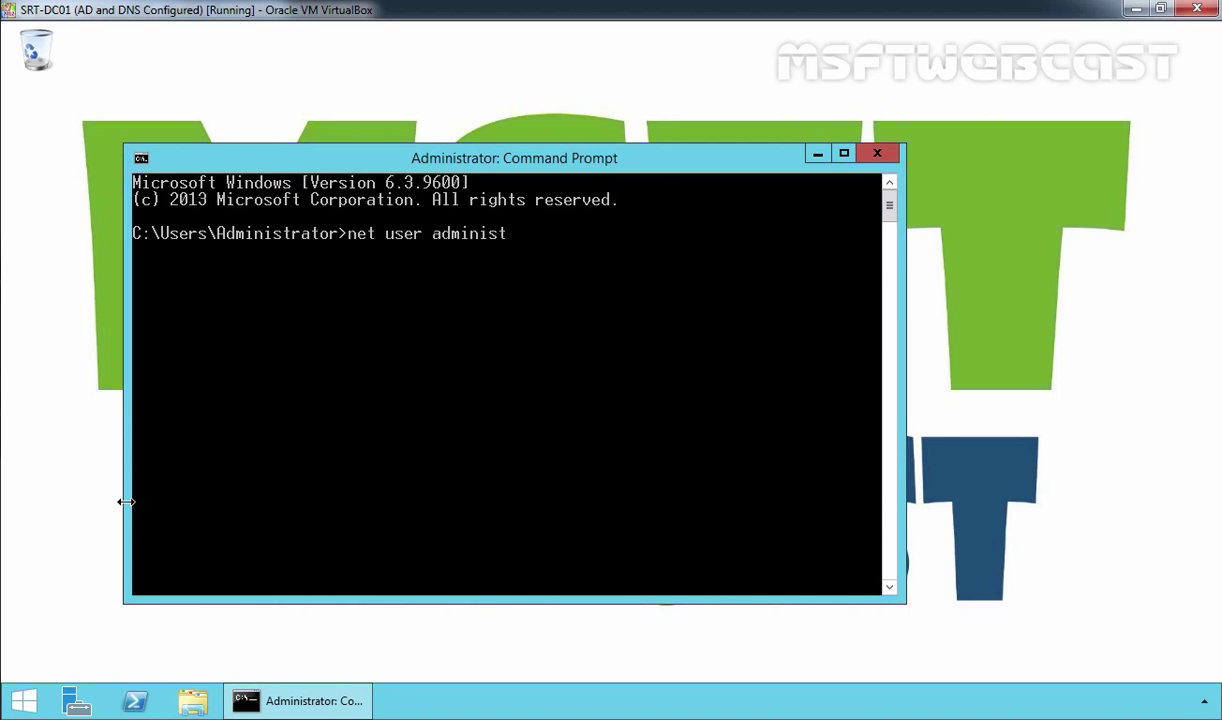
key("Return")
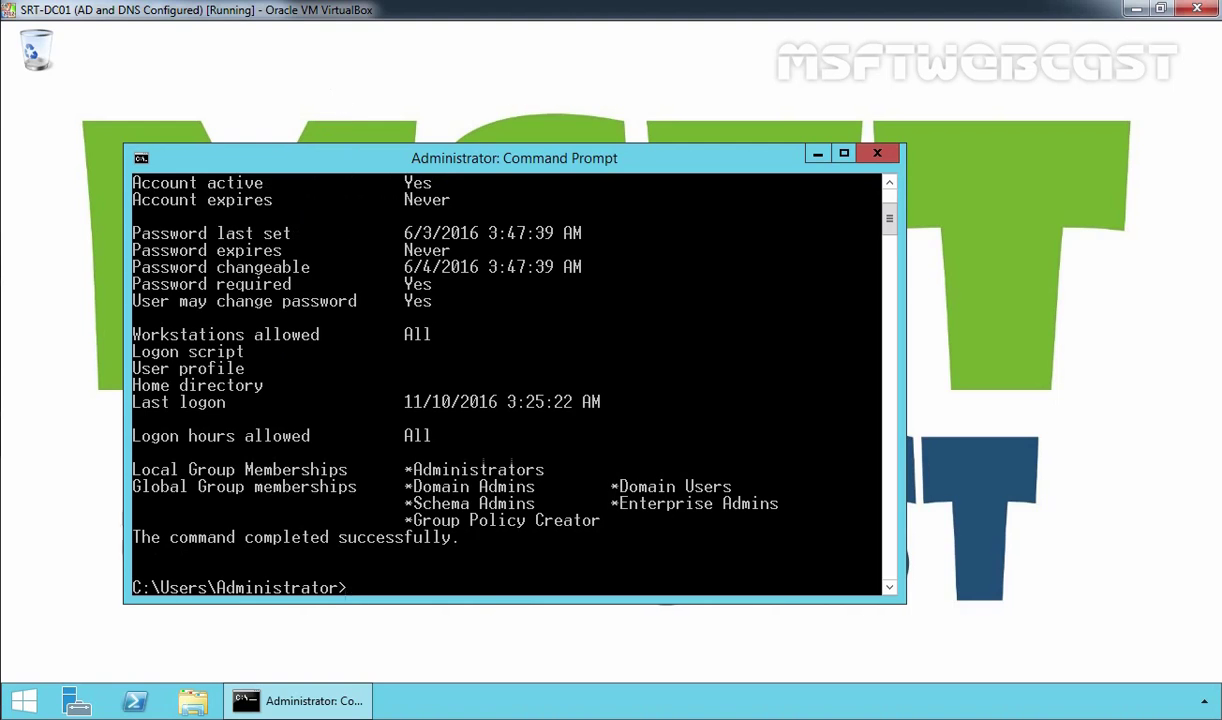
Step: Maximize the Command Prompt window and list the operations master role holders with "netdom query fsmo"
key("super+Up")
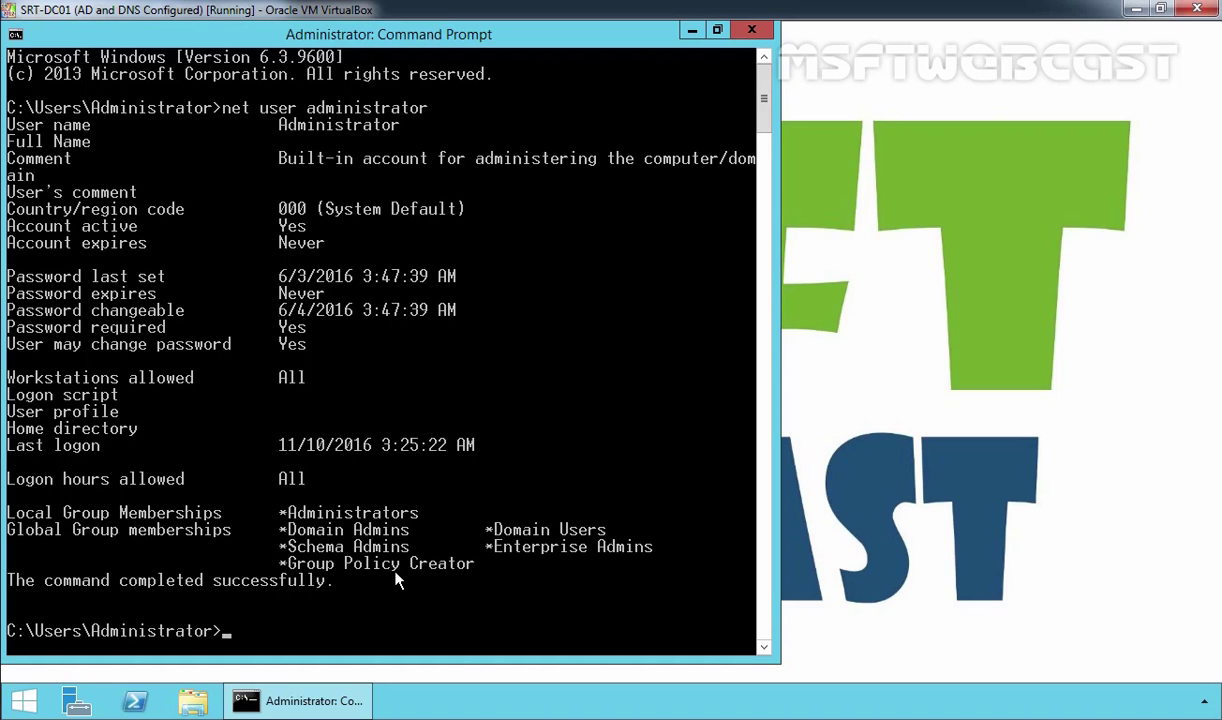
type("netdom query fsmo")
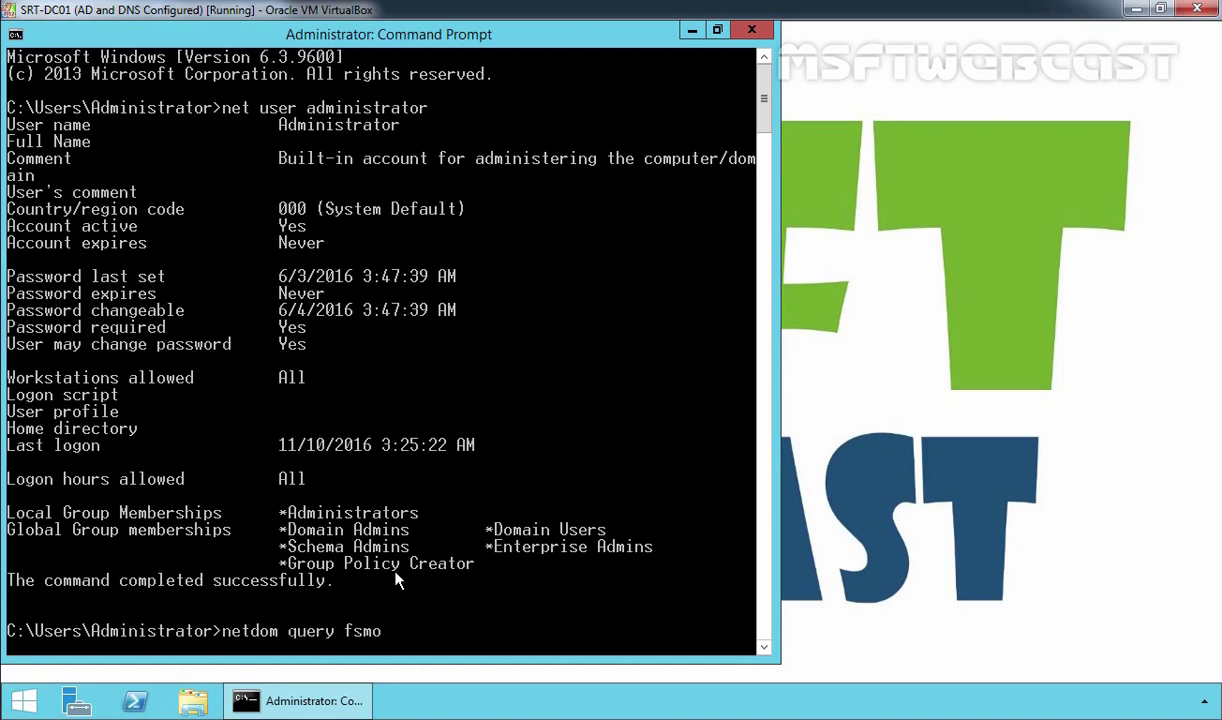
key("Return")
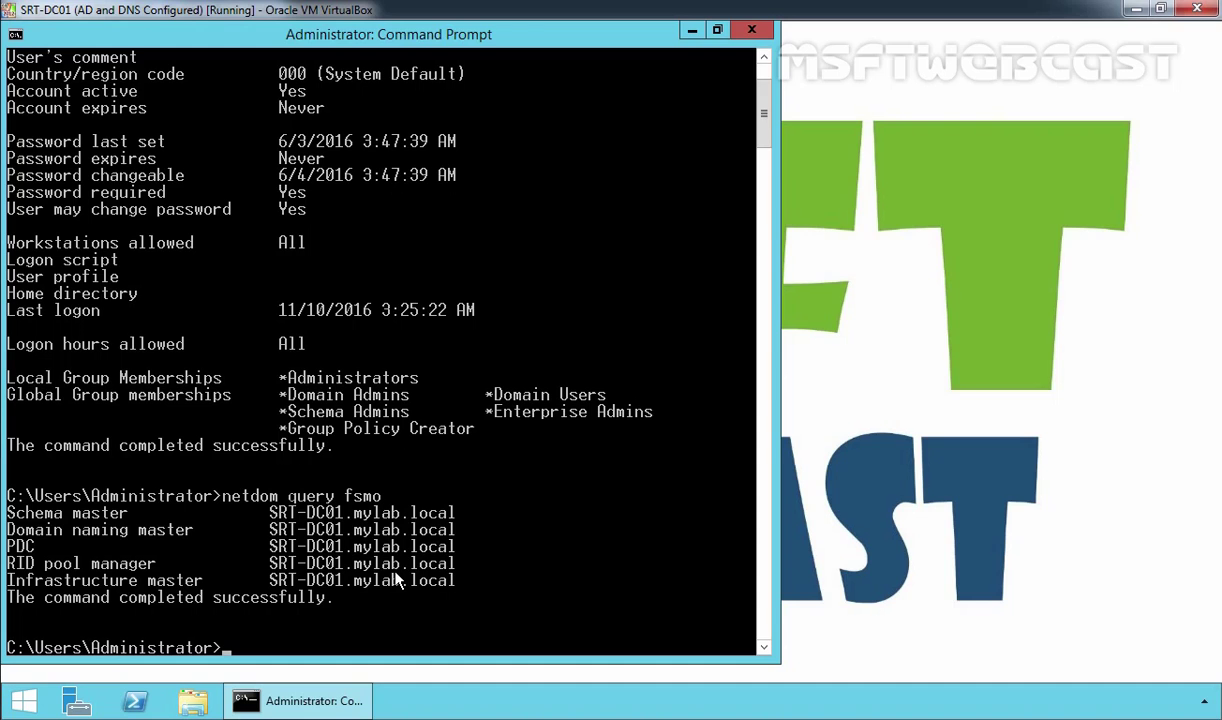
Step: Open Registry Editor with "regedit" and expand the HKEY_LOCAL_MACHINE hive
key("super+r")
type("regedit")
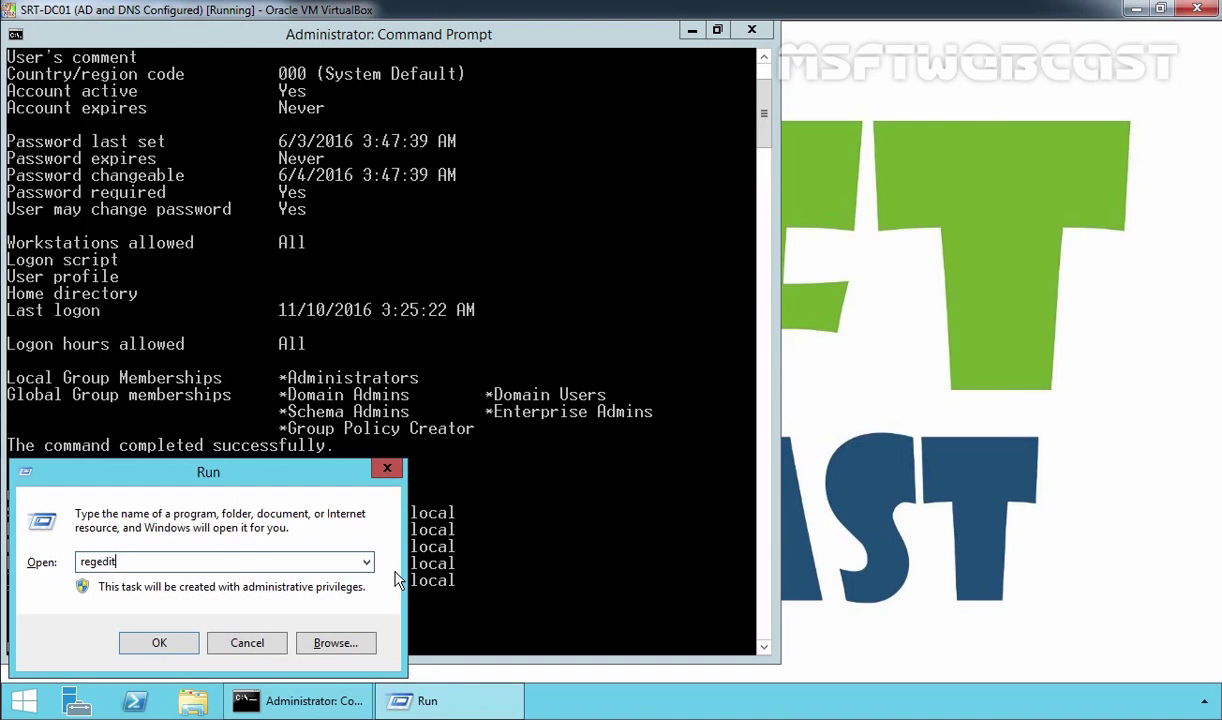
key("Return")
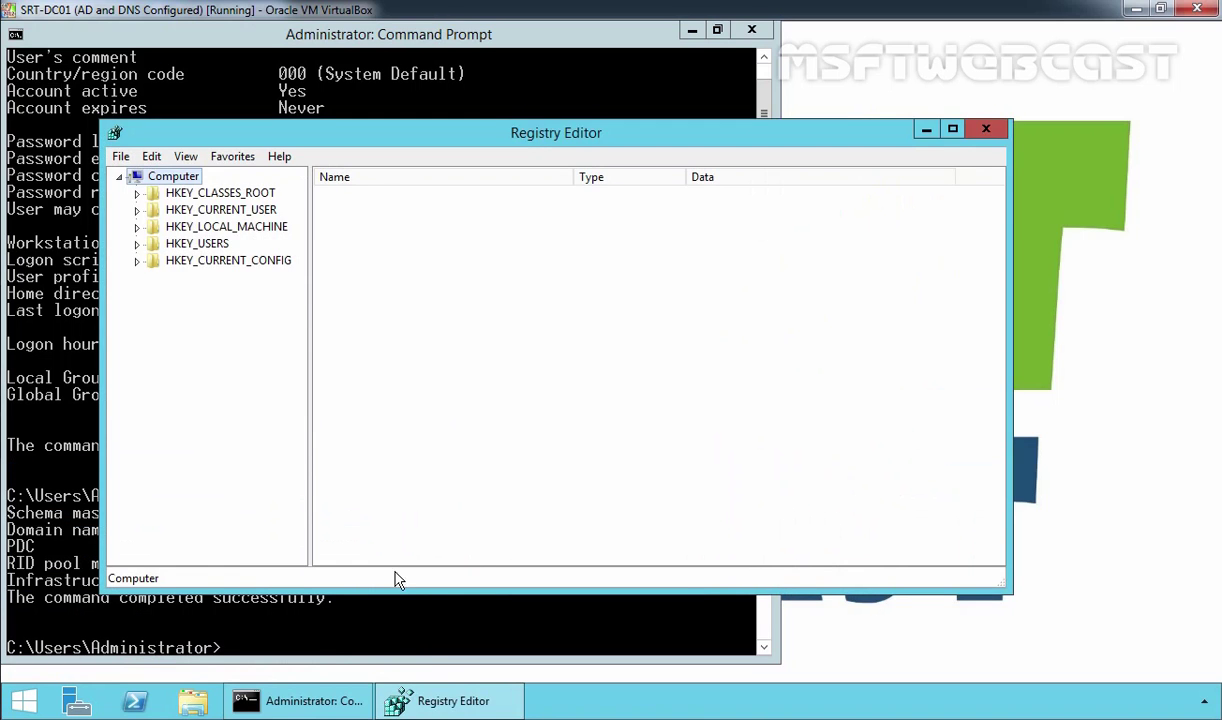
key("Down")
key("Down")
key("Down")
key("Right")
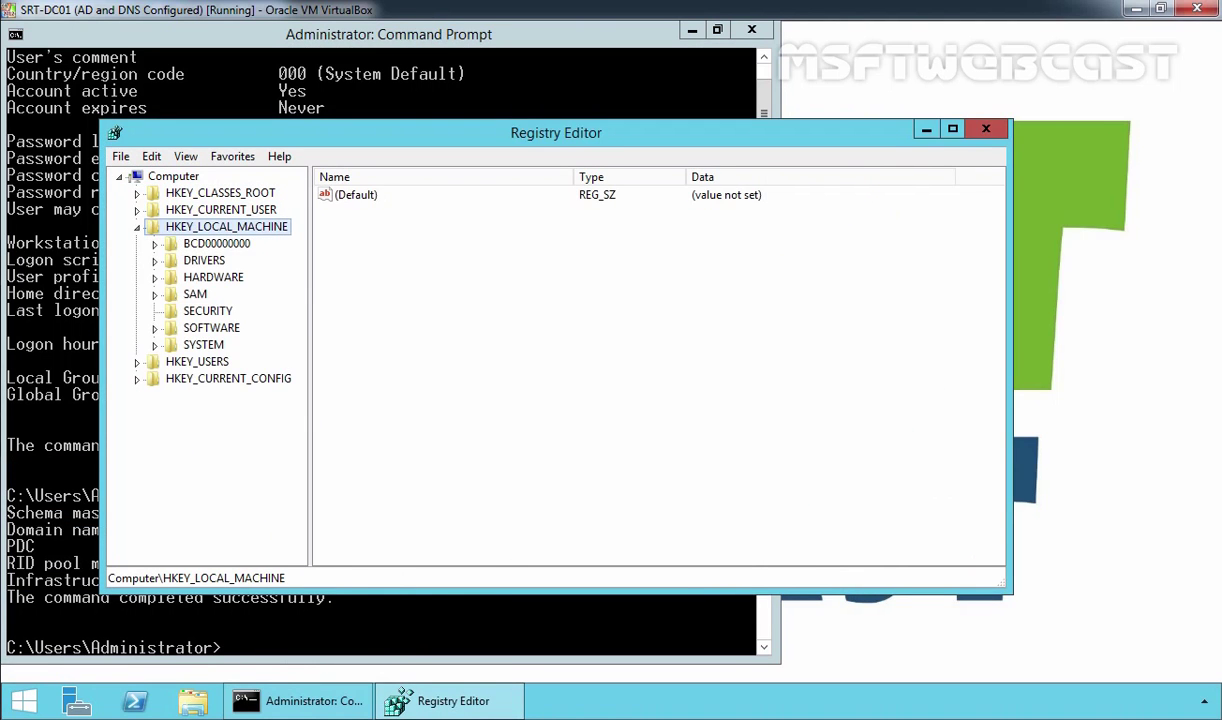
Step: Expand the SYSTEM key under HKEY_LOCAL_MACHINE
key("Down")
key("Down")
key("Down")
key("Down")
key("Down")
key("Down")
key("Down")
key("Right")
Step: Expand the CurrentControlSet key under SYSTEM and its Services subkey
key("Down")
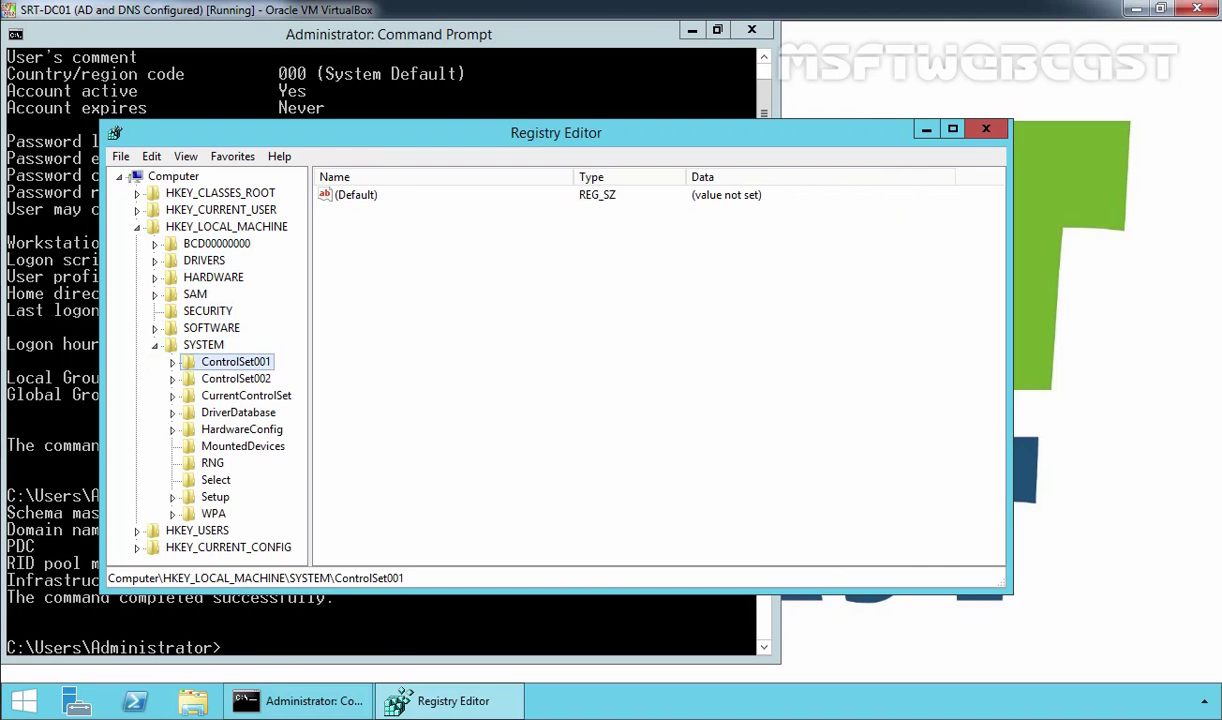
key("Down")
key("Down")
key("Right")
key("Down")
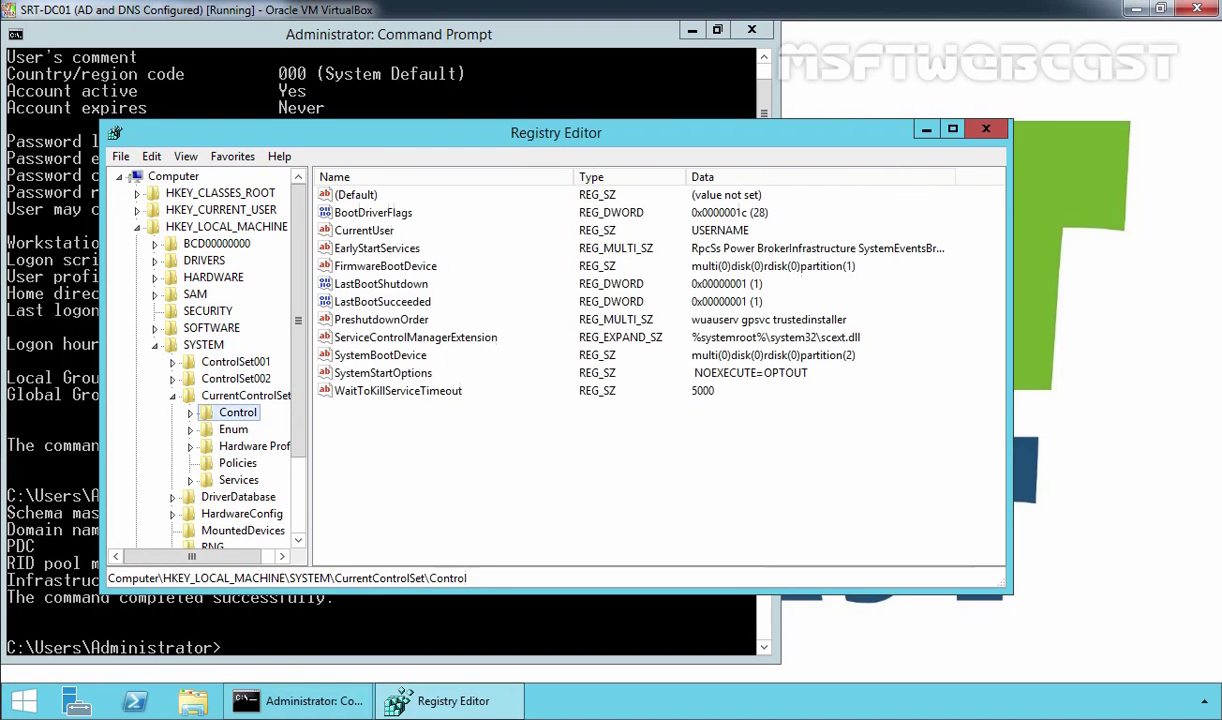
key("Down")
key("Down")
key("Down")
key("Down")
key("Right")
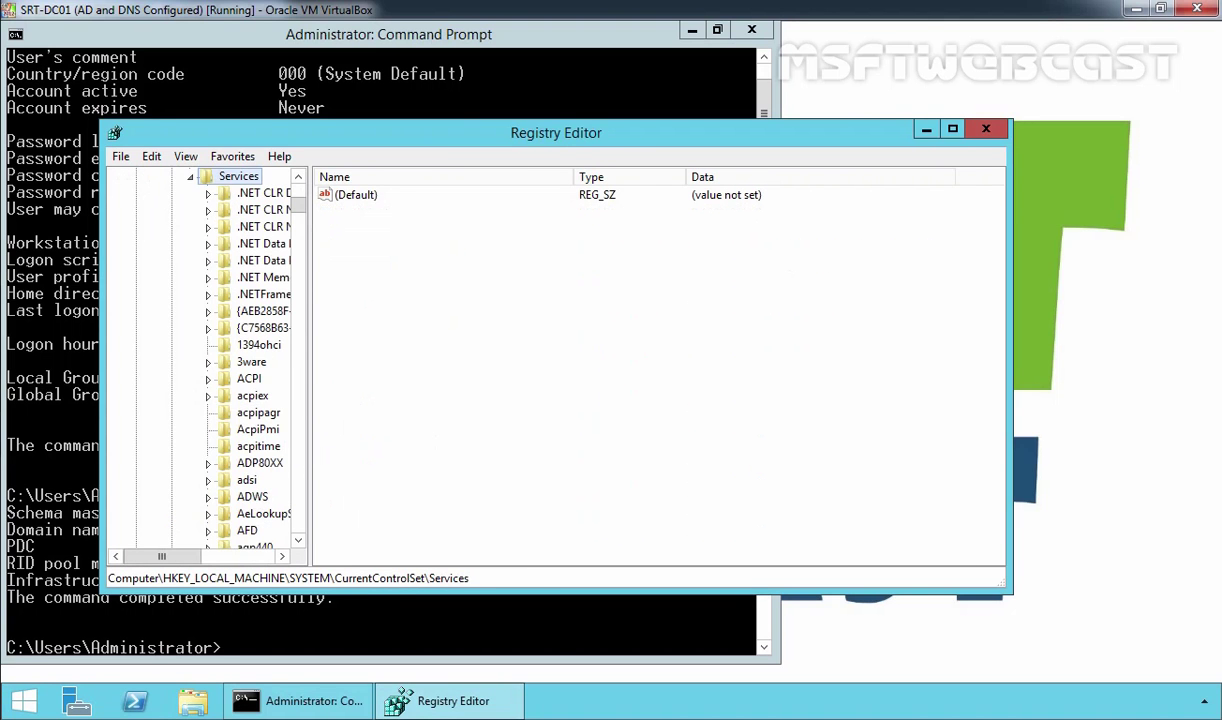
Step: Check the Schema Version value in the NTDS\Parameters key under Services in a maximized window, and close Registry Editor
key("Down")
type("ntds")
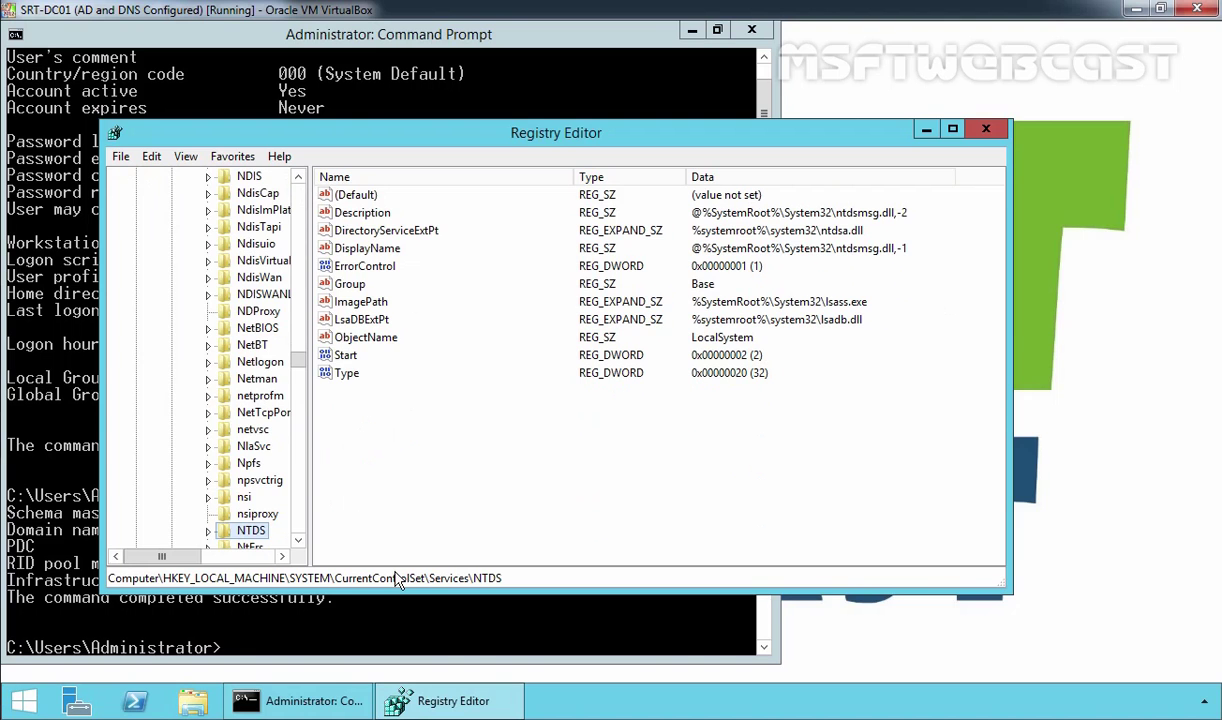
key("Right")
key("Down")
key("Down")
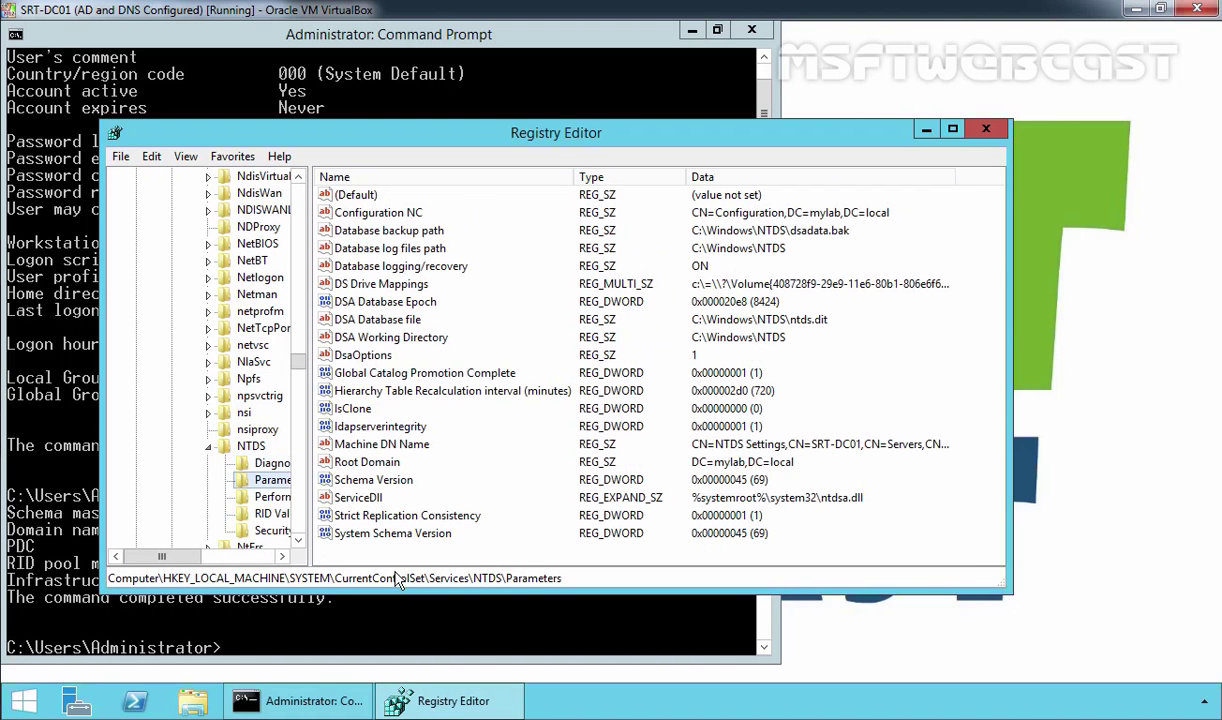
key("super+Up")
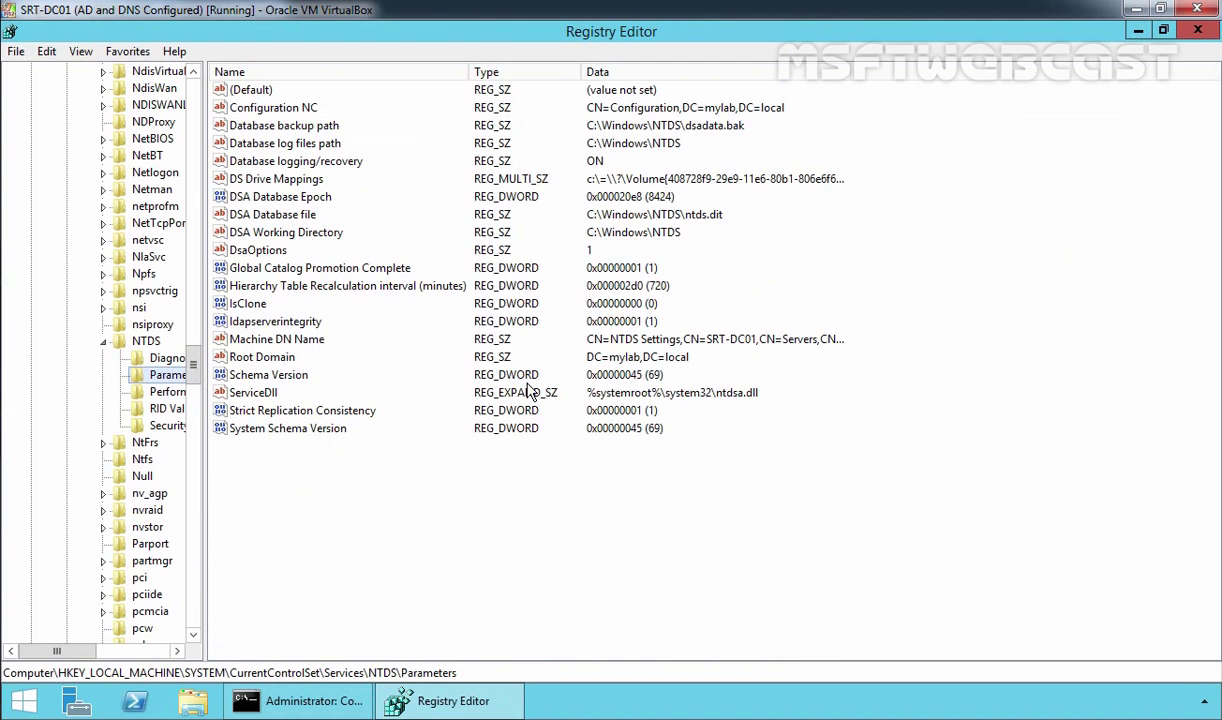
left_click(229, 376)
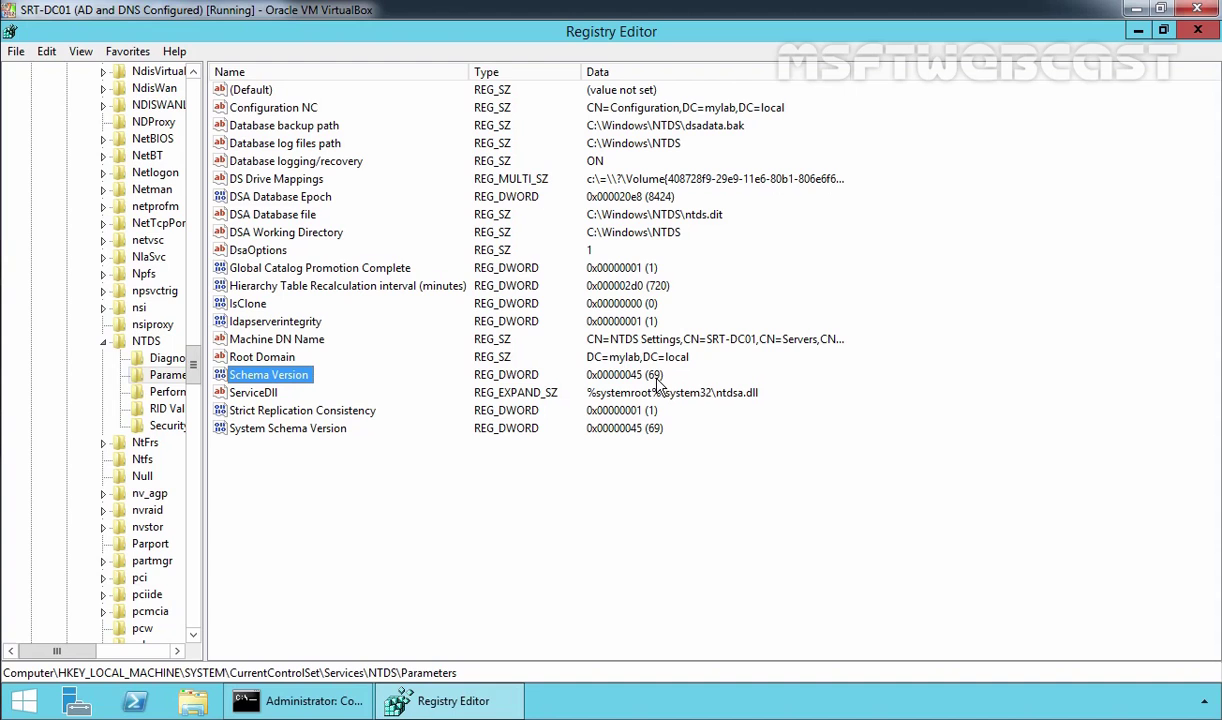
left_click(1199, 32)
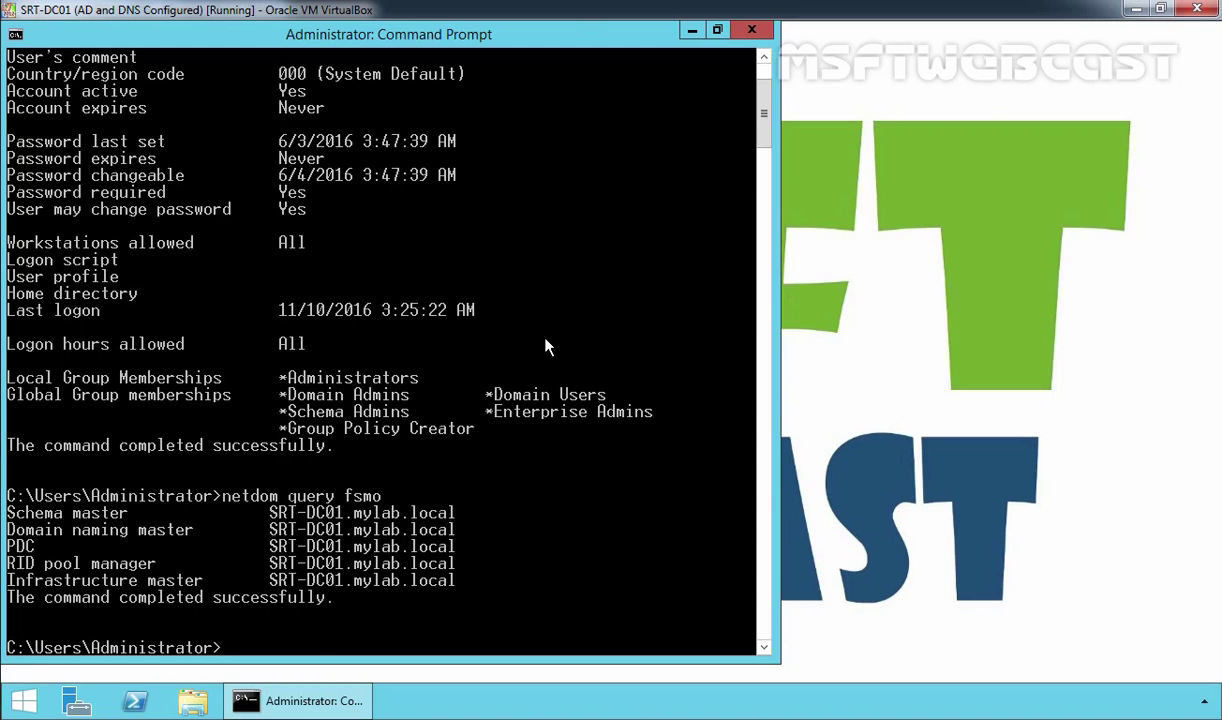
Step: Open Active Directory Domains and Trusts with "domain.msc" and check the current forest functional level
key("super+r")
type("domain")
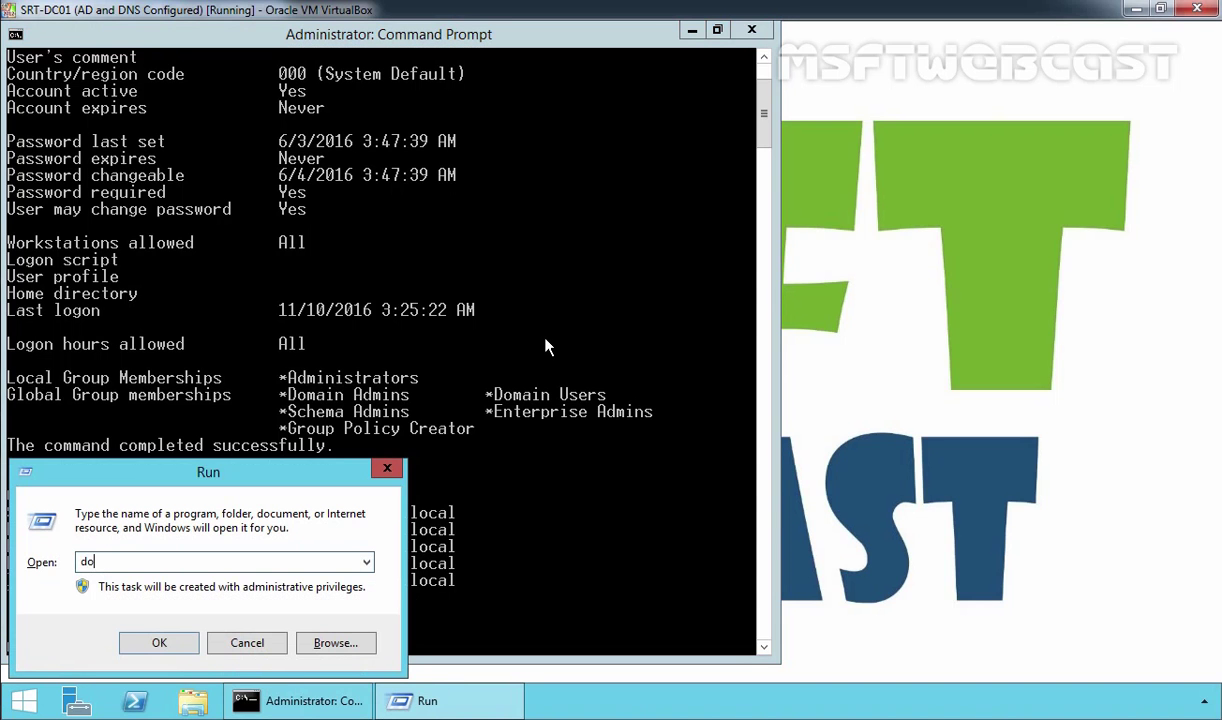
type(".msc")
key("Return")
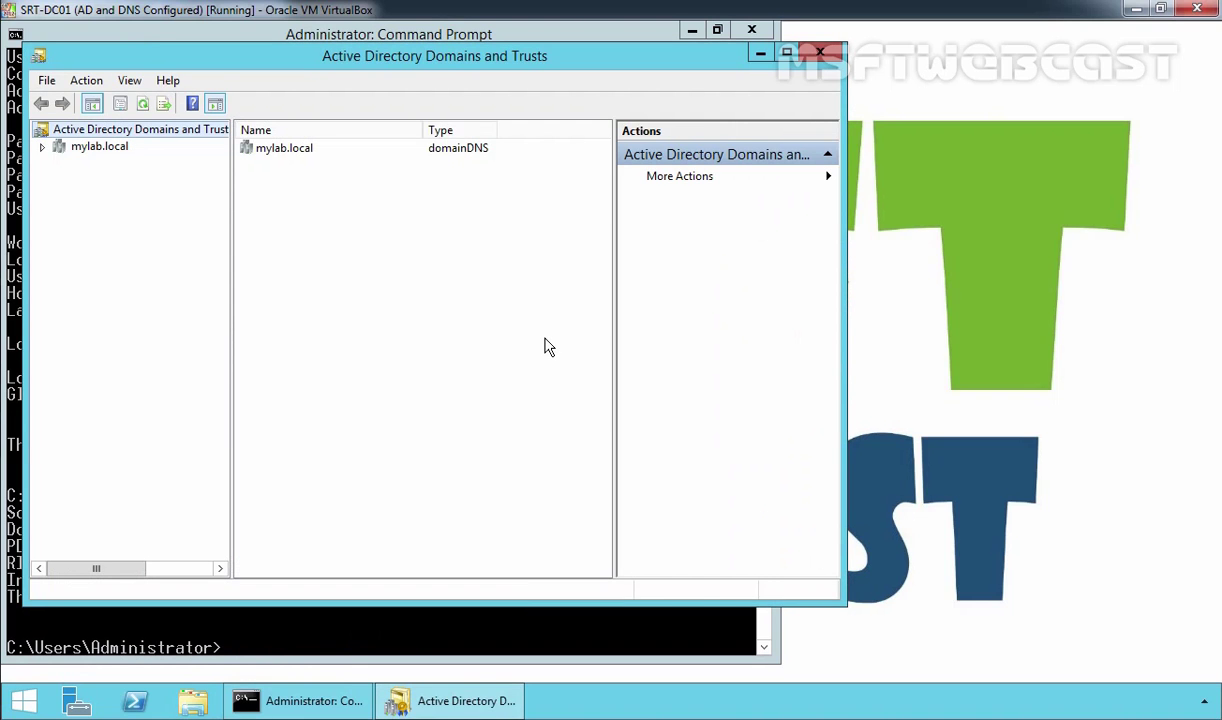
right_click(132, 129)
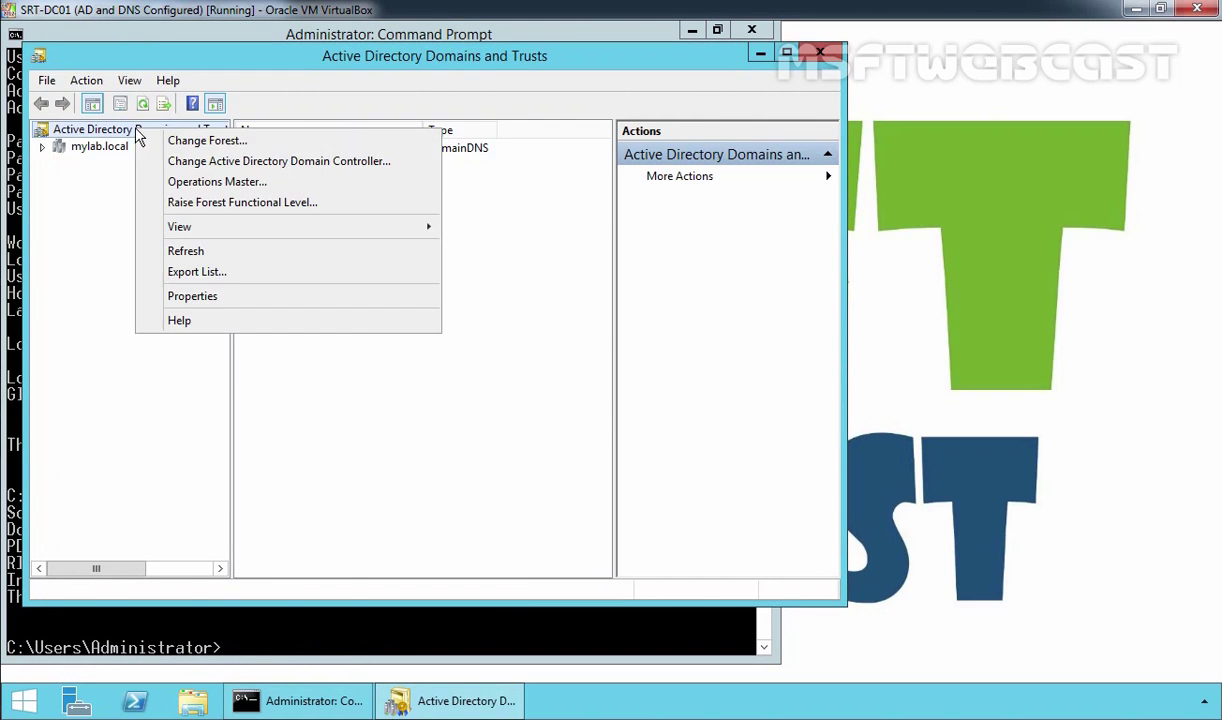
left_click(180, 204)
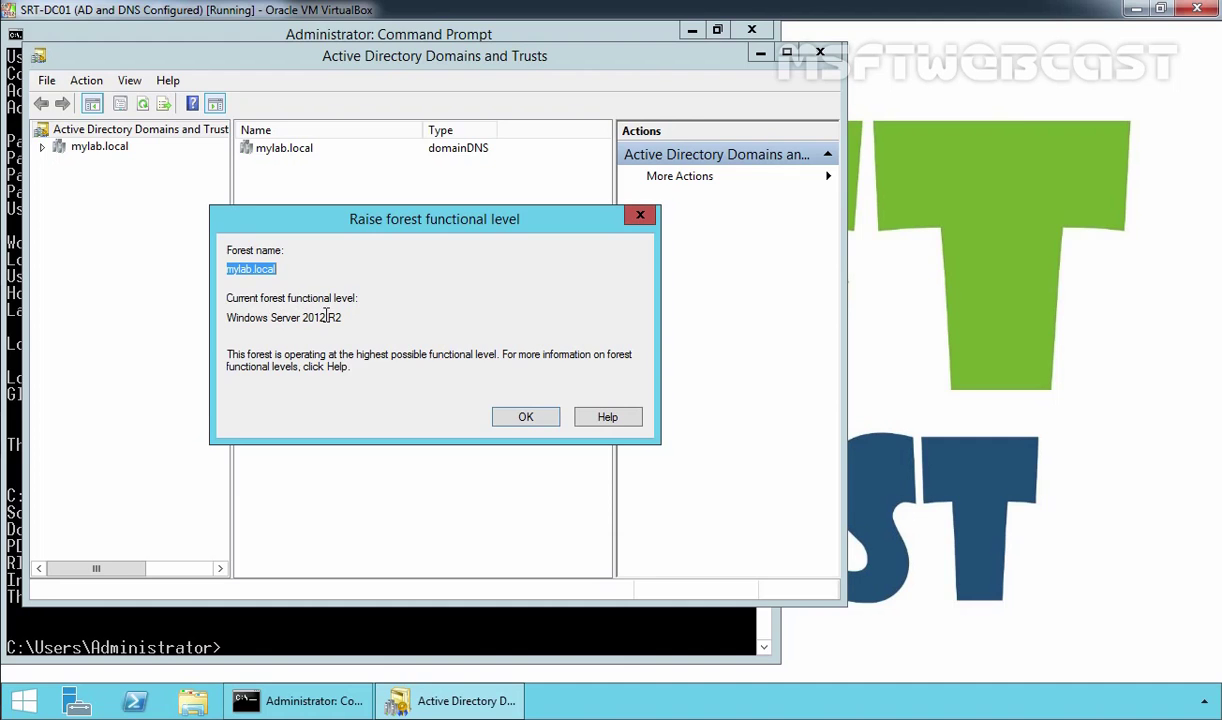
left_click(521, 415)
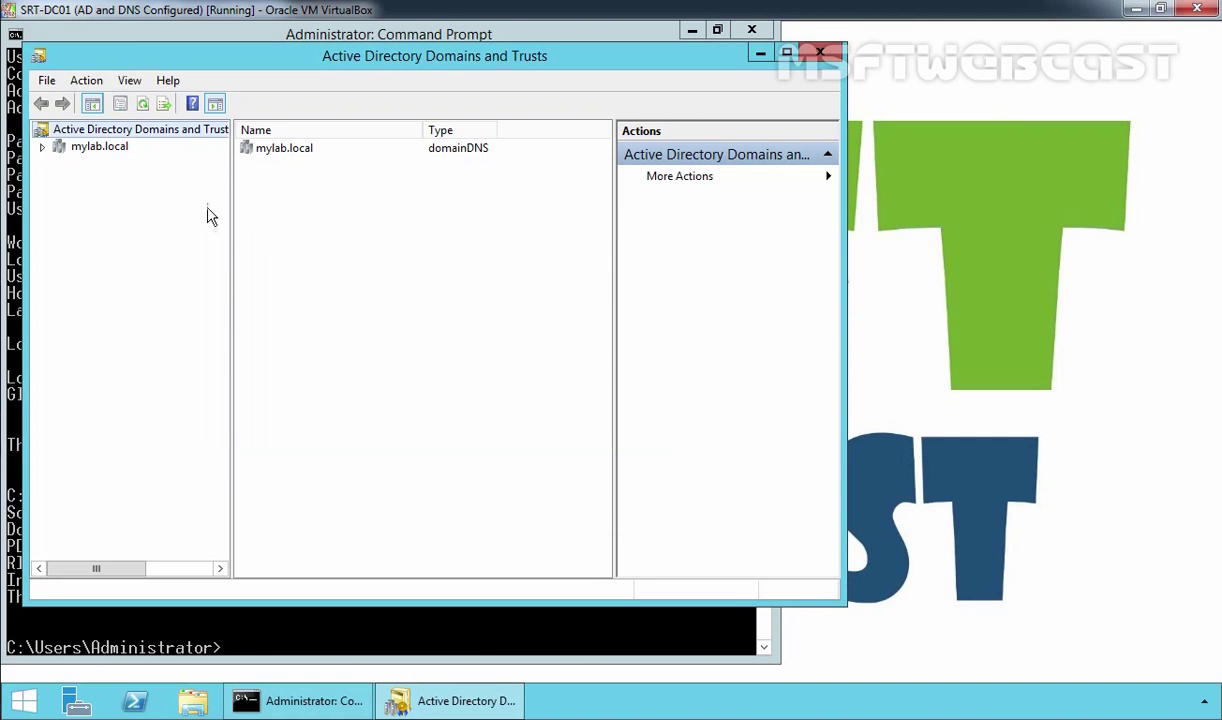
Step: Check the domain functional level of mylab.local and close Active Directory Domains and Trusts
left_click(95, 148)
right_click(95, 152)
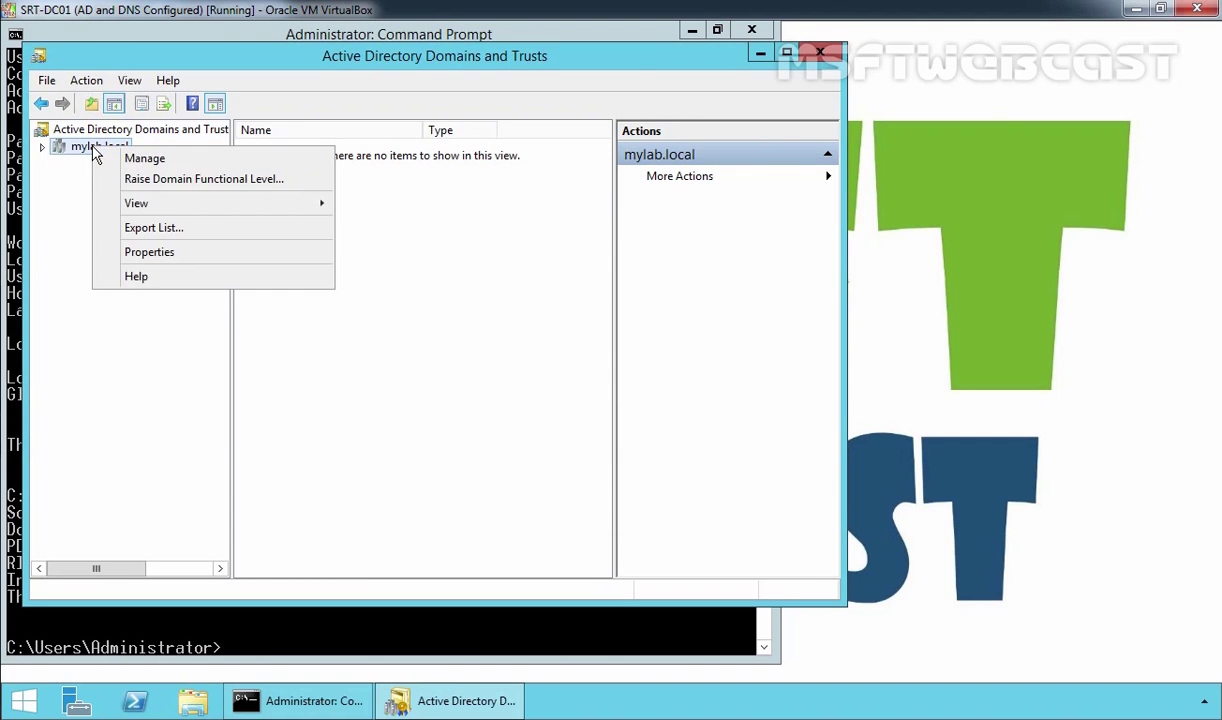
left_click(204, 179)
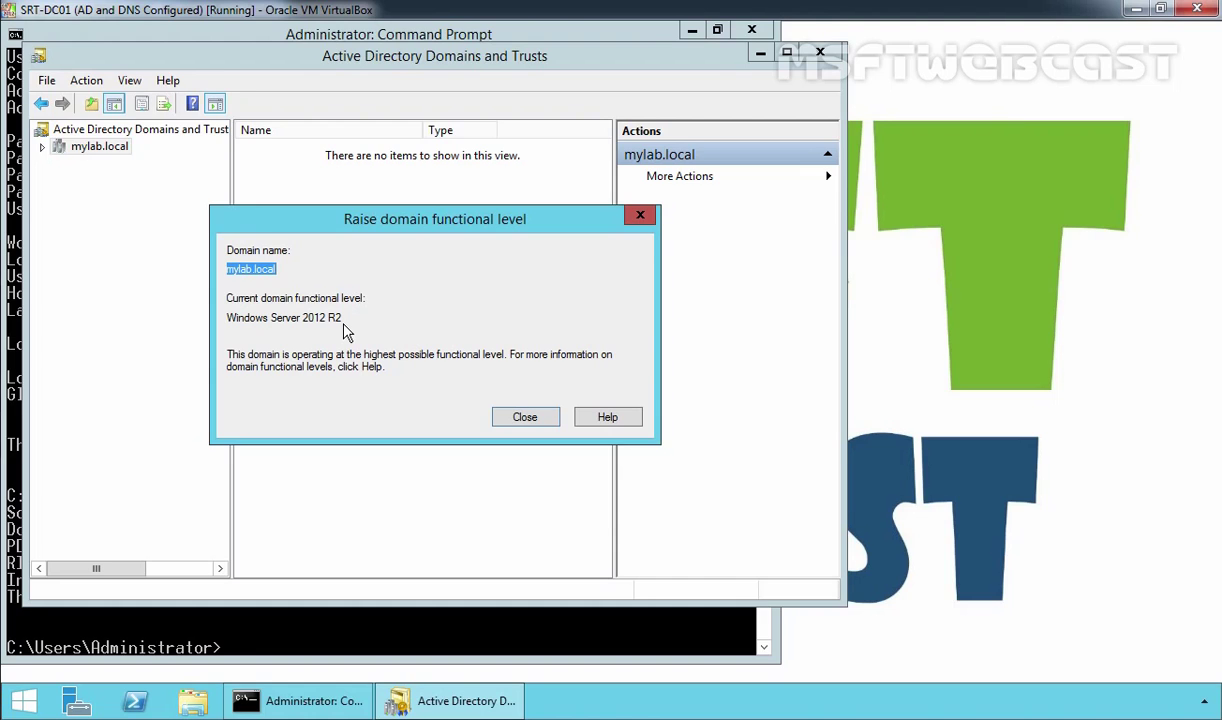
left_click(502, 412)
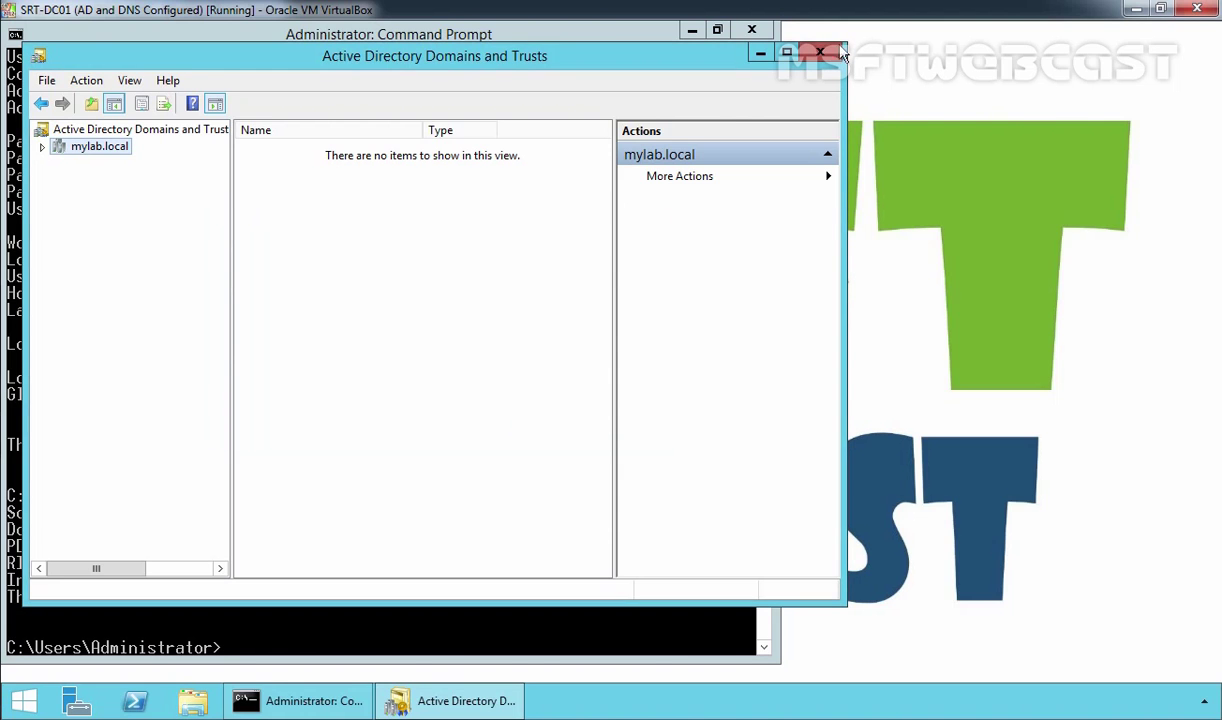
left_click(812, 52)
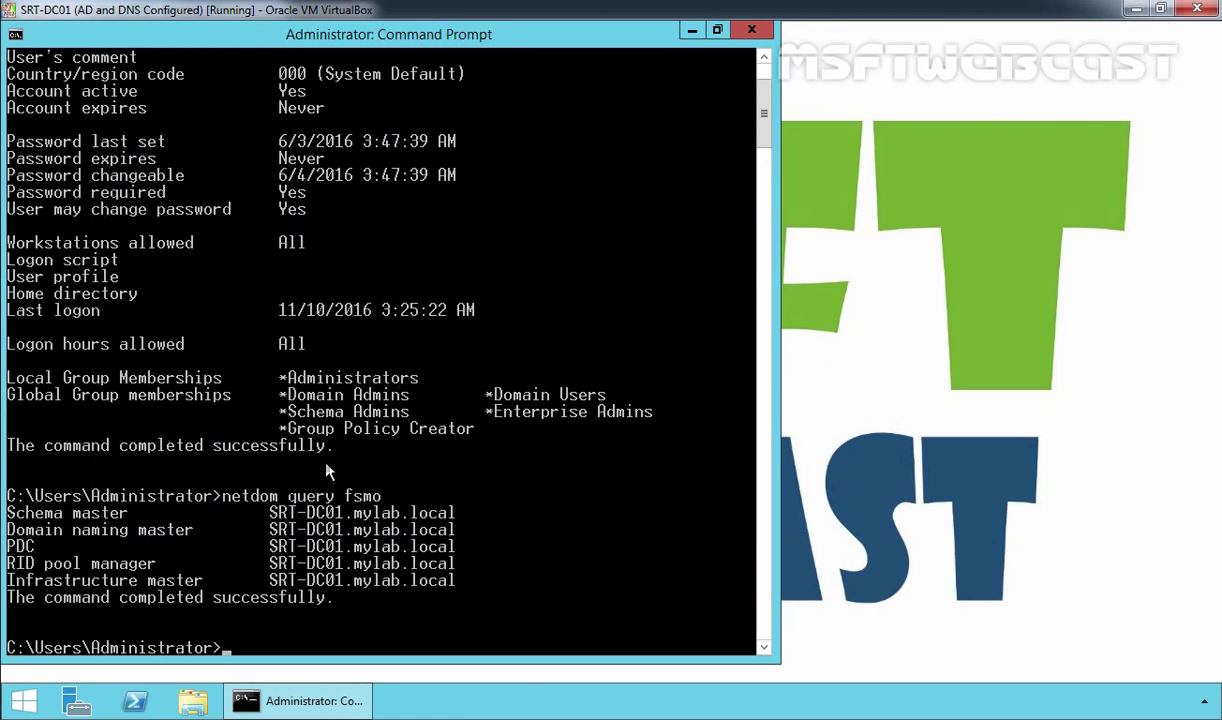
Step: Open the support\adprep folder on CD Drive (D:) in File Explorer and select the adprep application
left_click(198, 704)
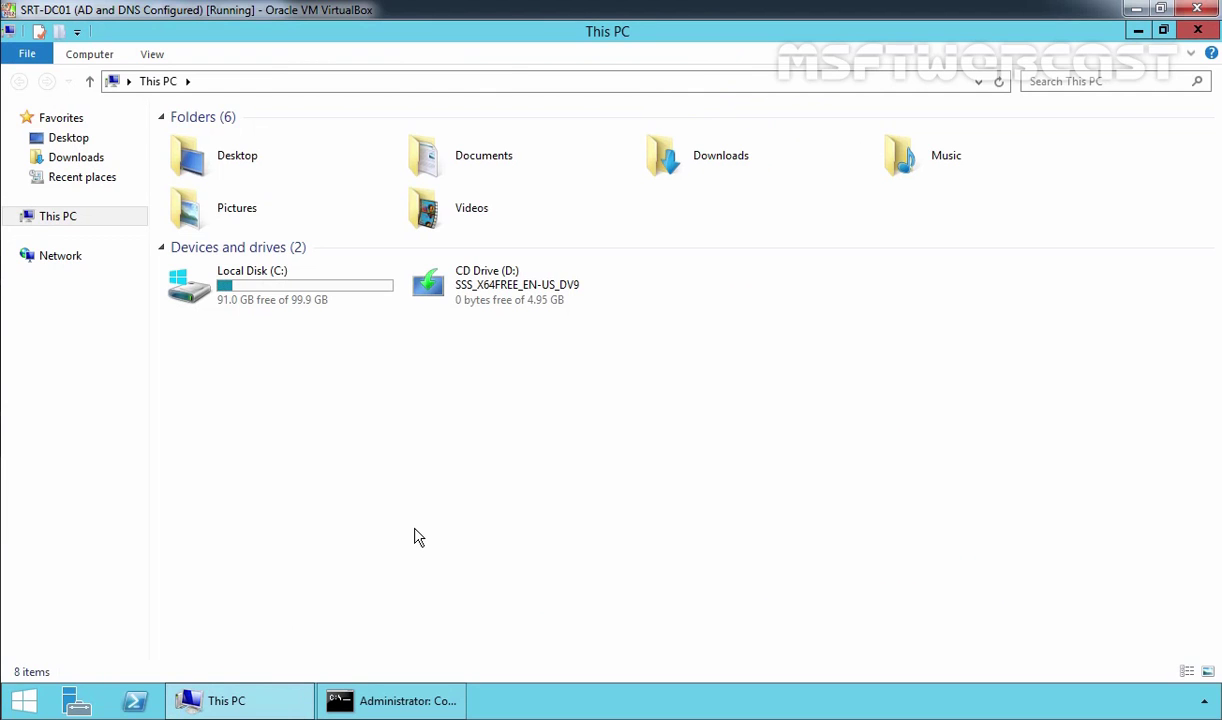
right_click(503, 292)
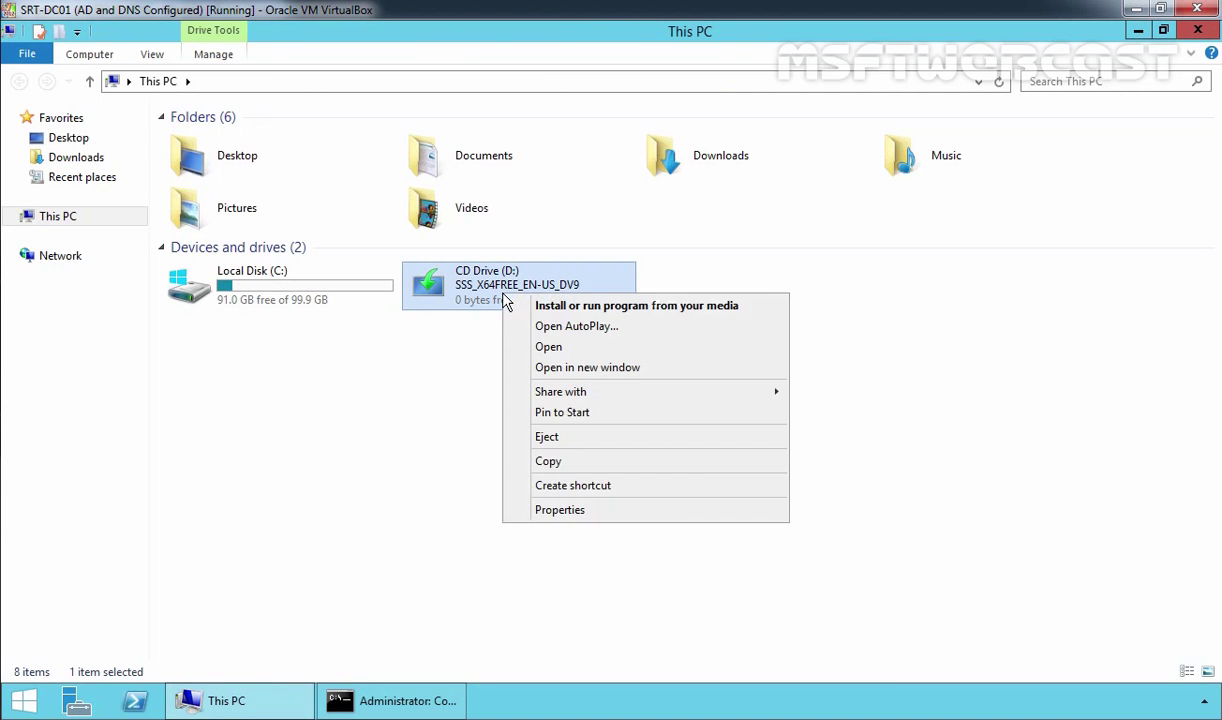
left_click(540, 348)
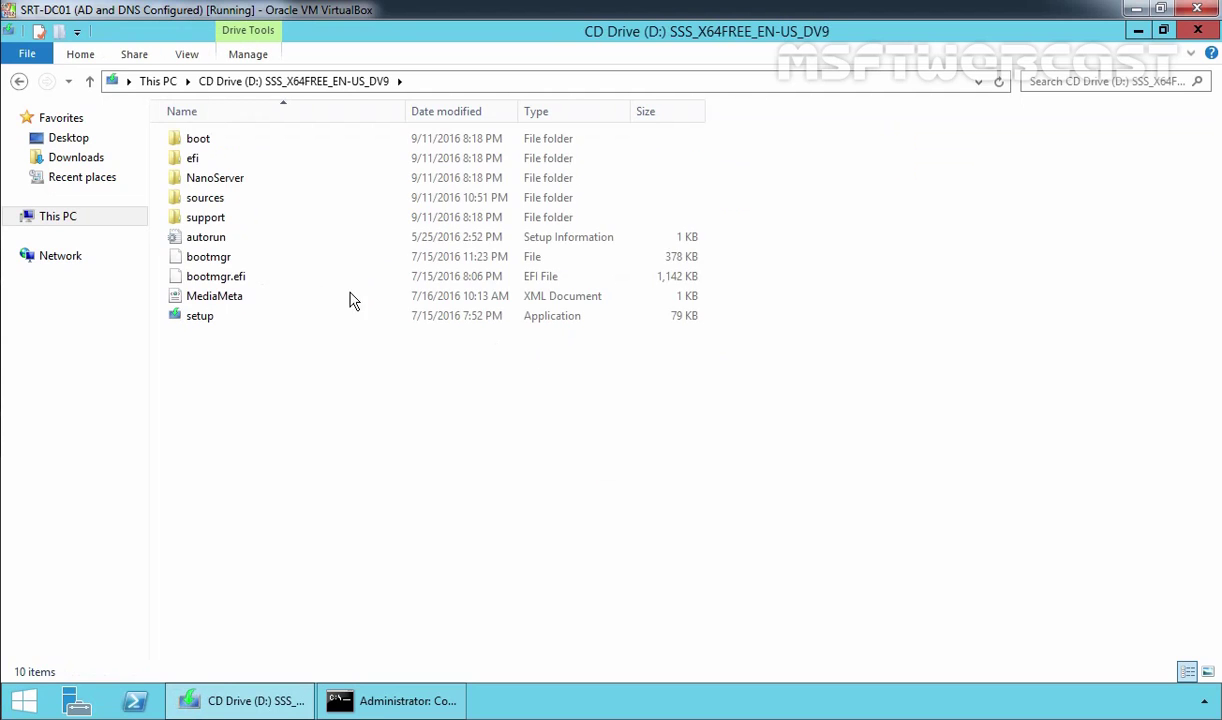
double_click(216, 218)
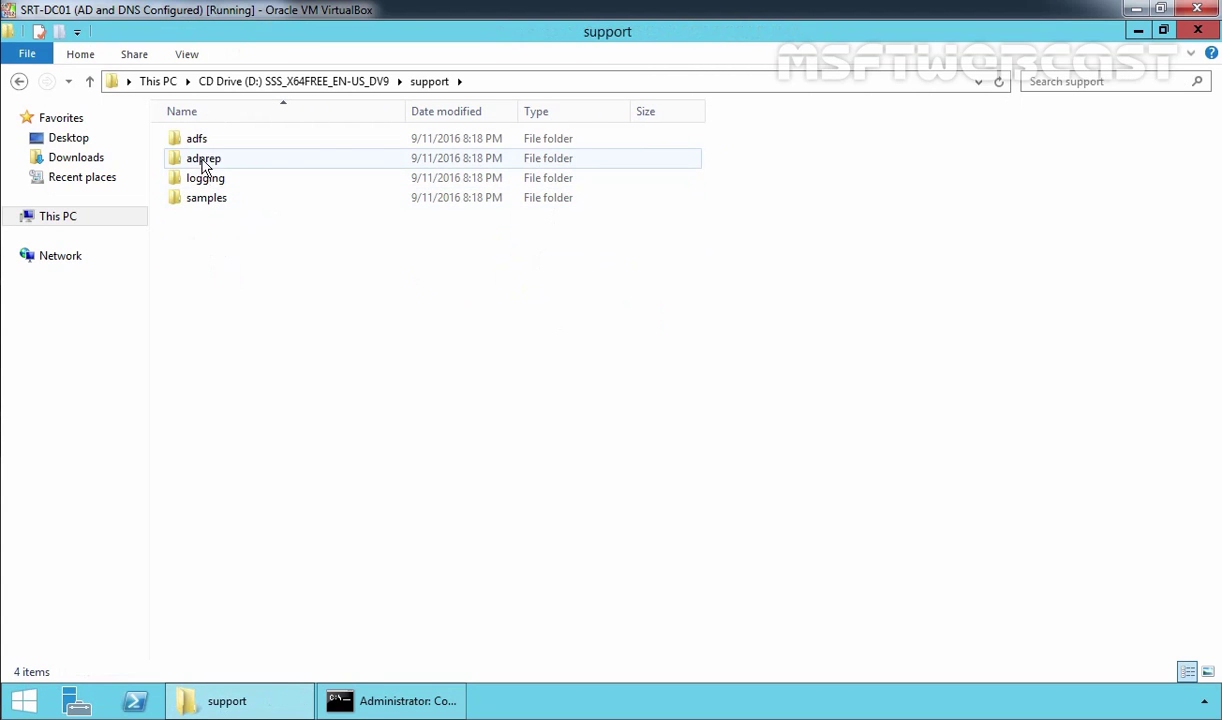
left_click(205, 166)
double_click(205, 166)
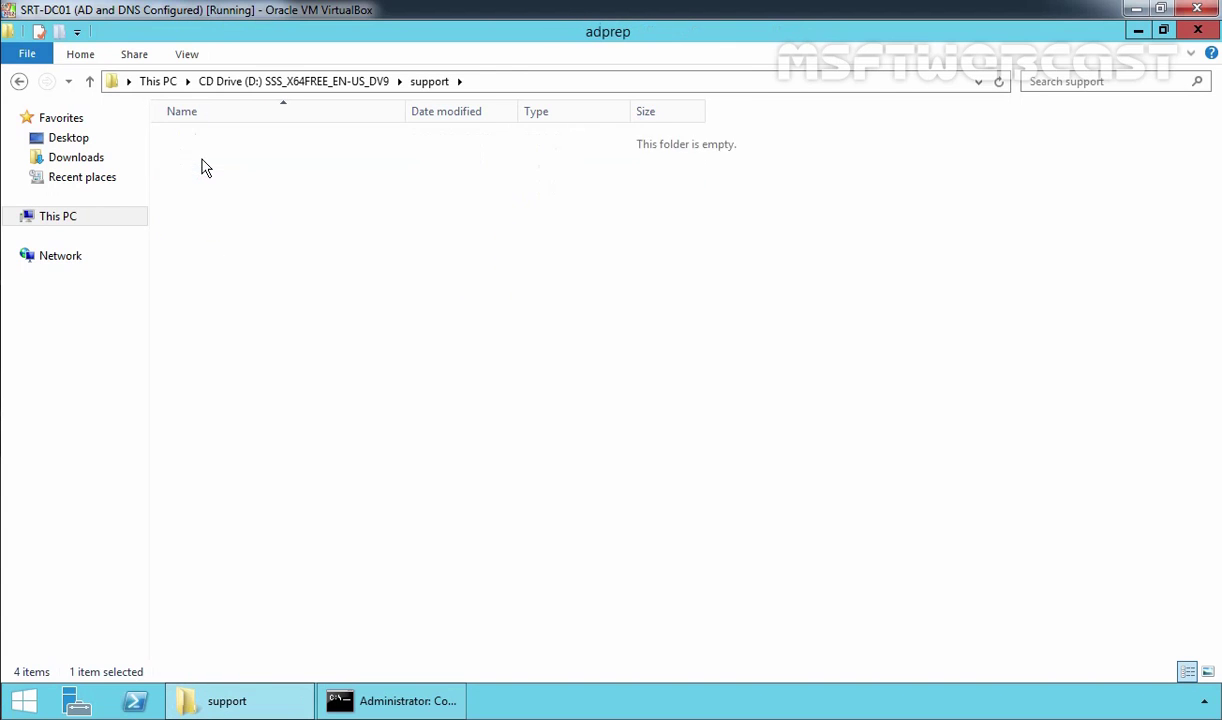
left_click(198, 258)
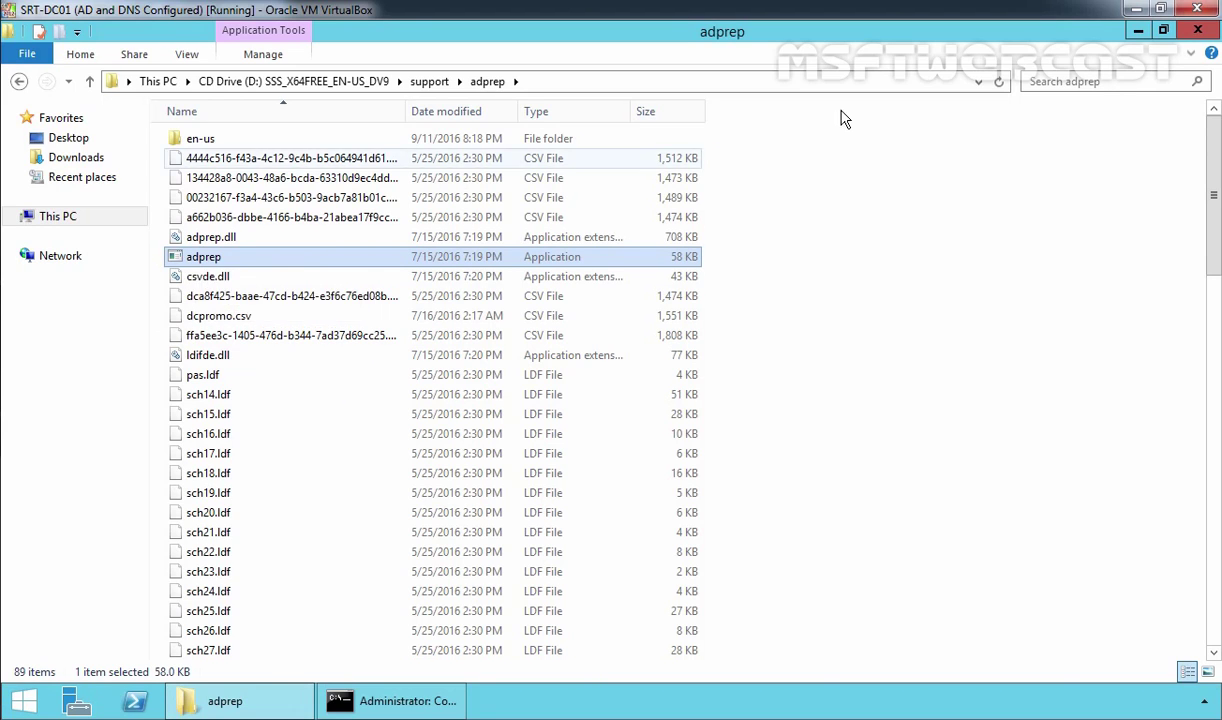
Step: Minimize the adprep folder window and clear the Command Prompt with "cls"
left_click(1138, 31)
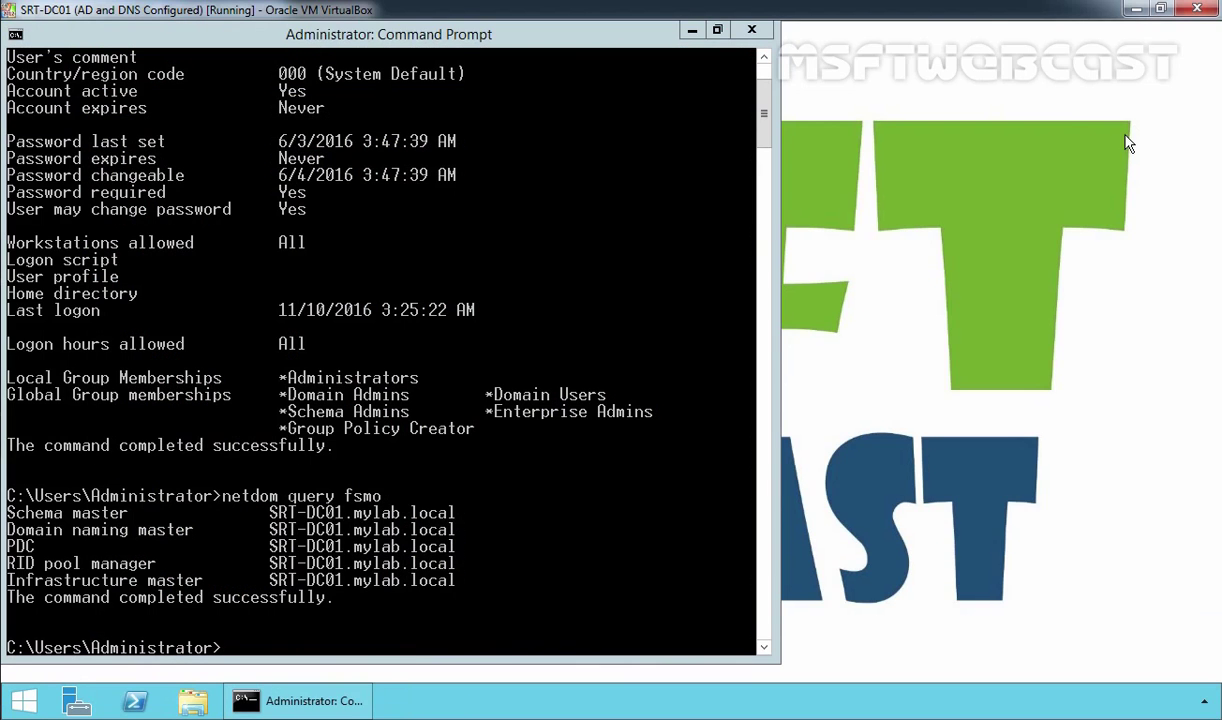
left_click(568, 403)
type("cls")
key("Return")
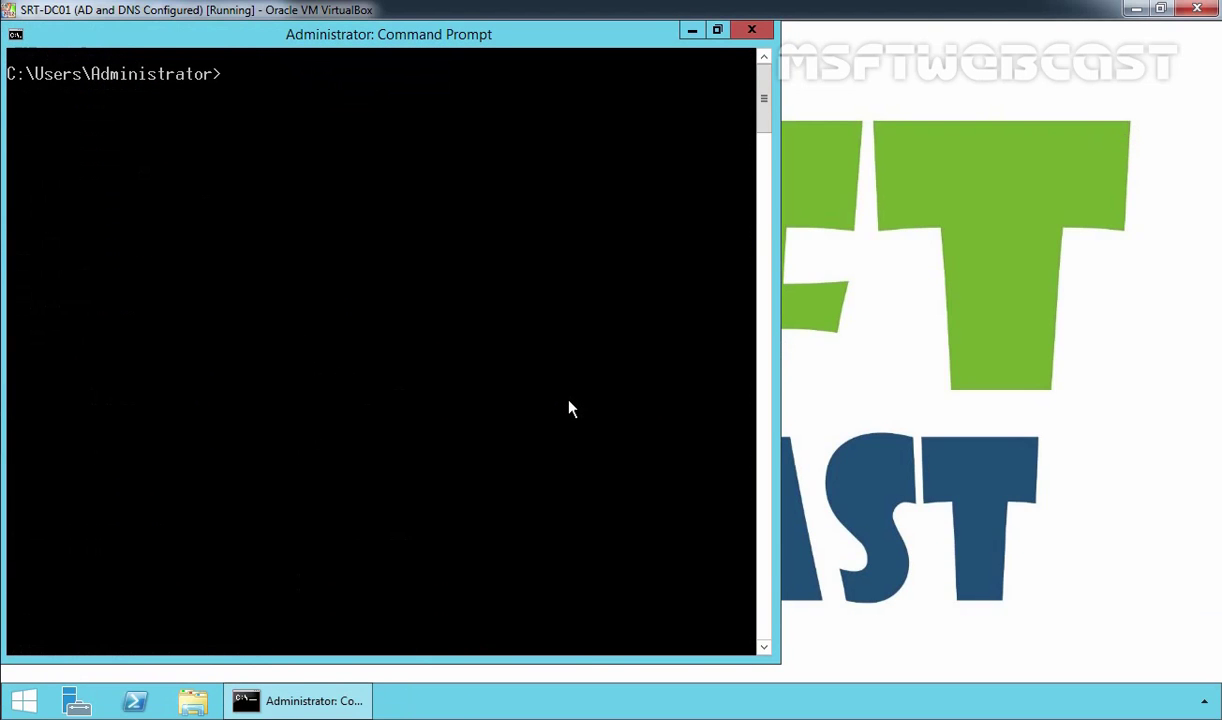
Step: Switch the Command Prompt to drive D: and change to the support\adprep directory
type("d:")
key("Return")
type("cd support")
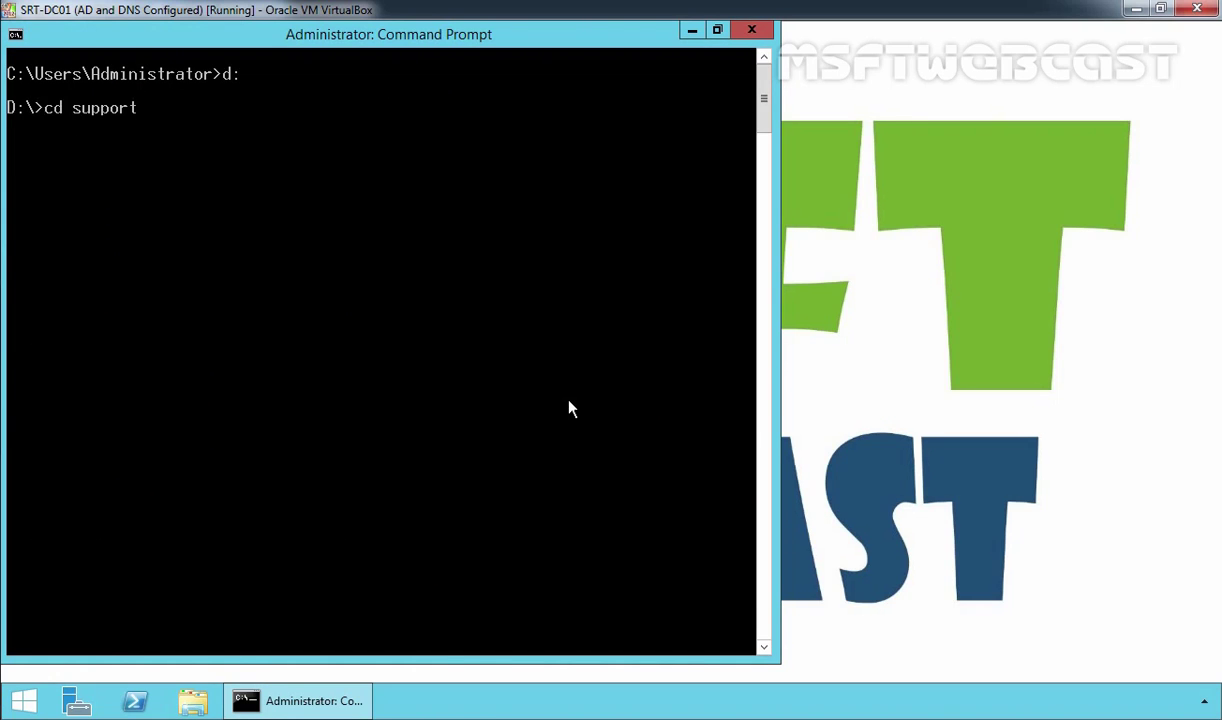
type("\\adprep")
key("Return")
Step: Run "adprep.exe /?" and review the supported adprep commands and options from the start of the output
type("adprep.dll")
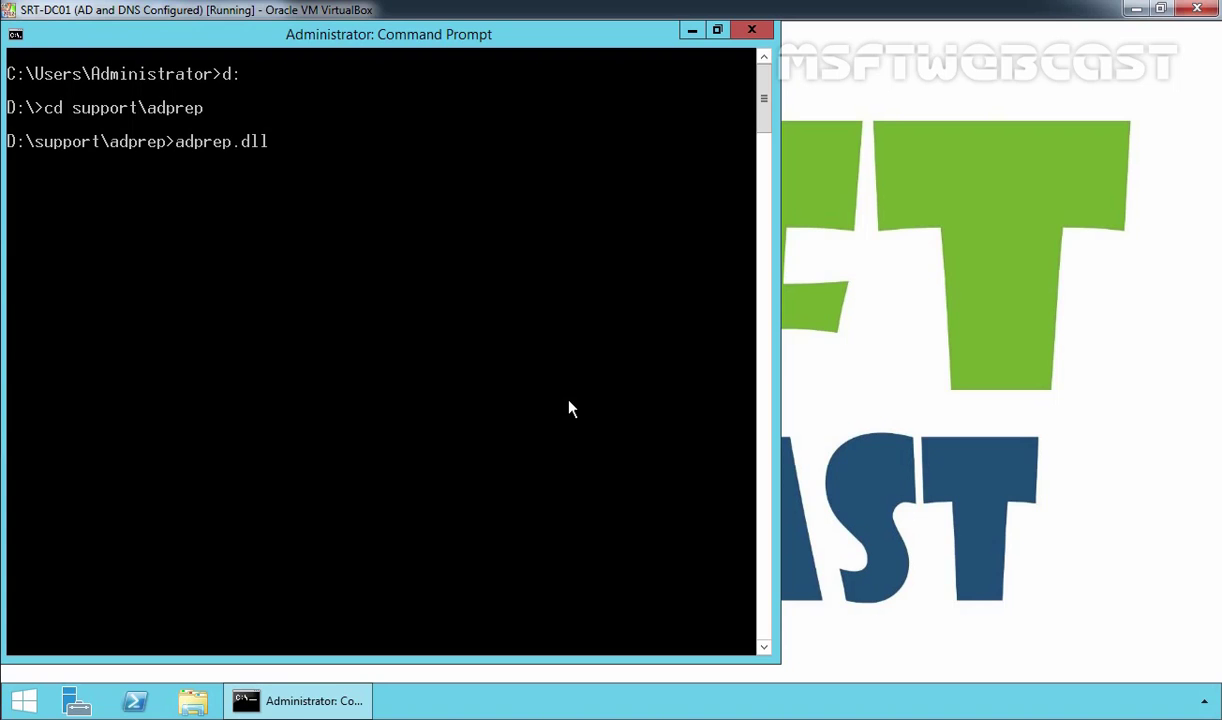
key("Tab")
type("/?")
key("Return")
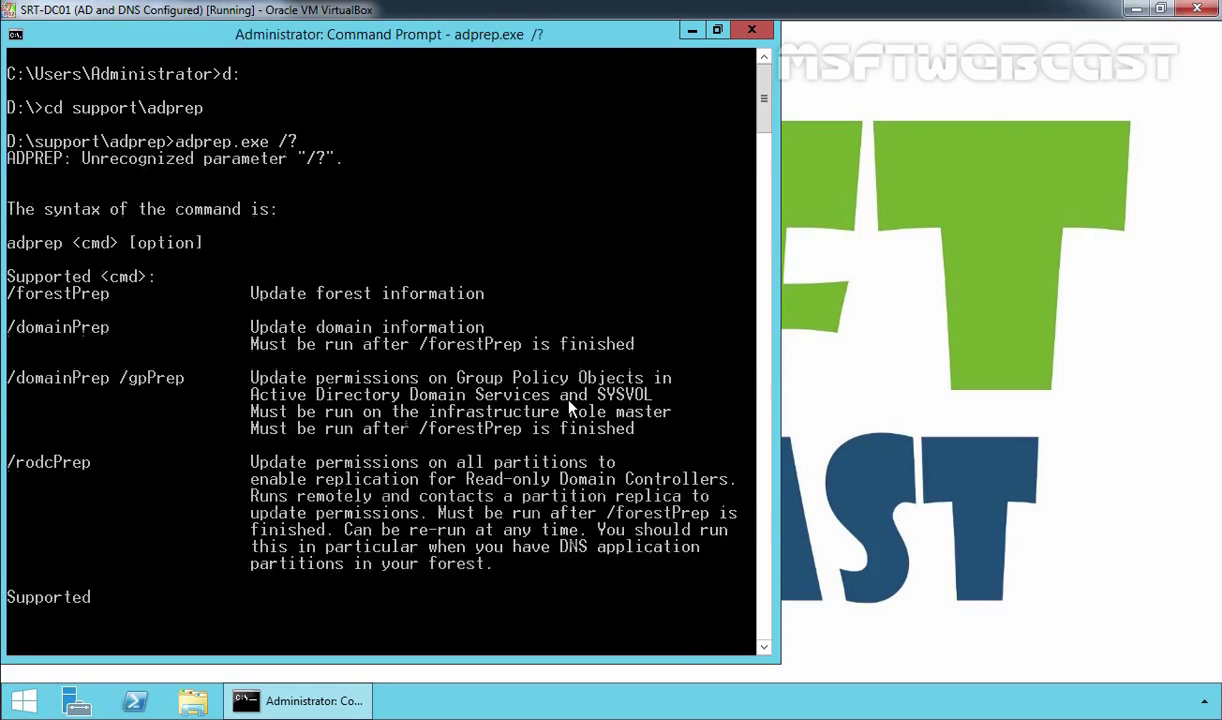
scroll(283, 353, "up", 5)
scroll(285, 348, "up", 15)
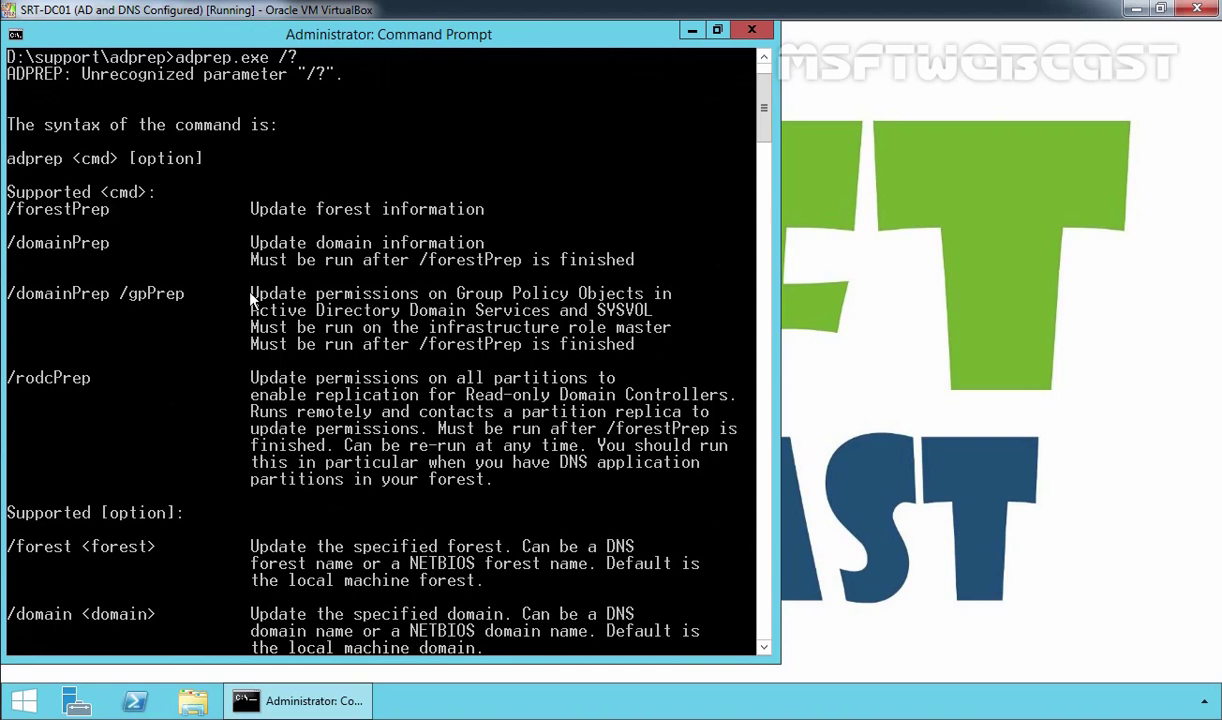
scroll(242, 288, "up", 1)
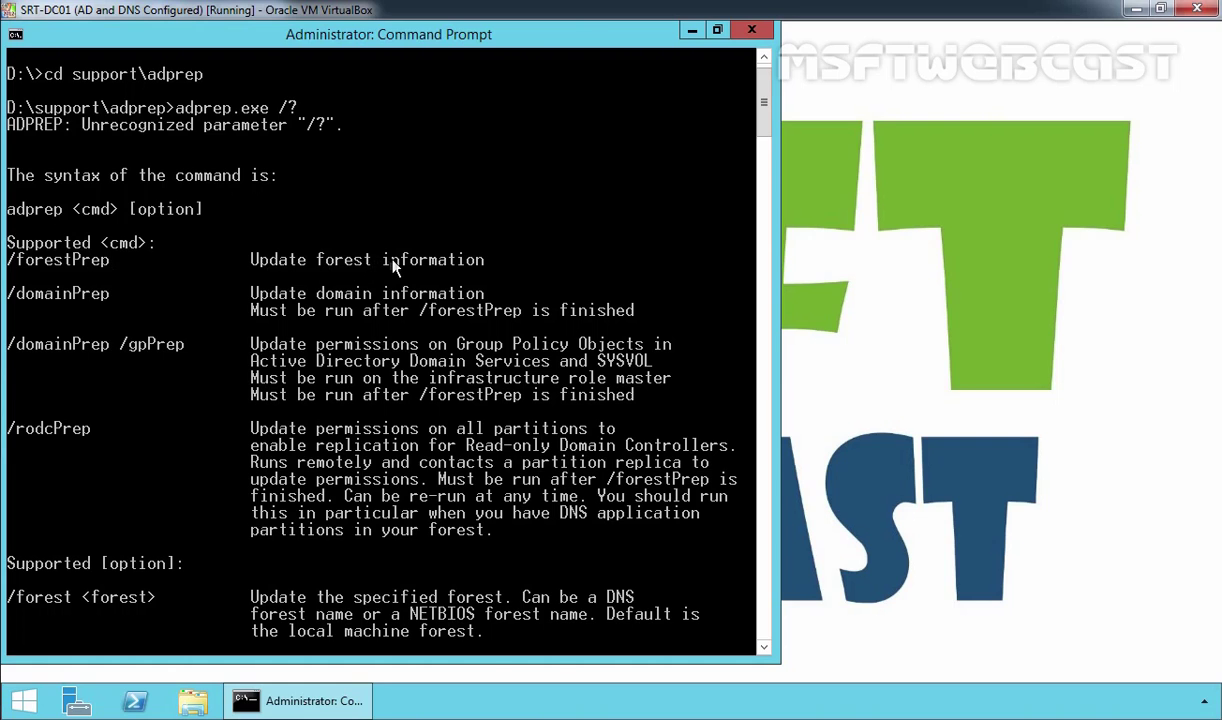
Step: Open a second command prompt with "cmd" and change to D:\support\adprep
key("super+r")
type("cmd")
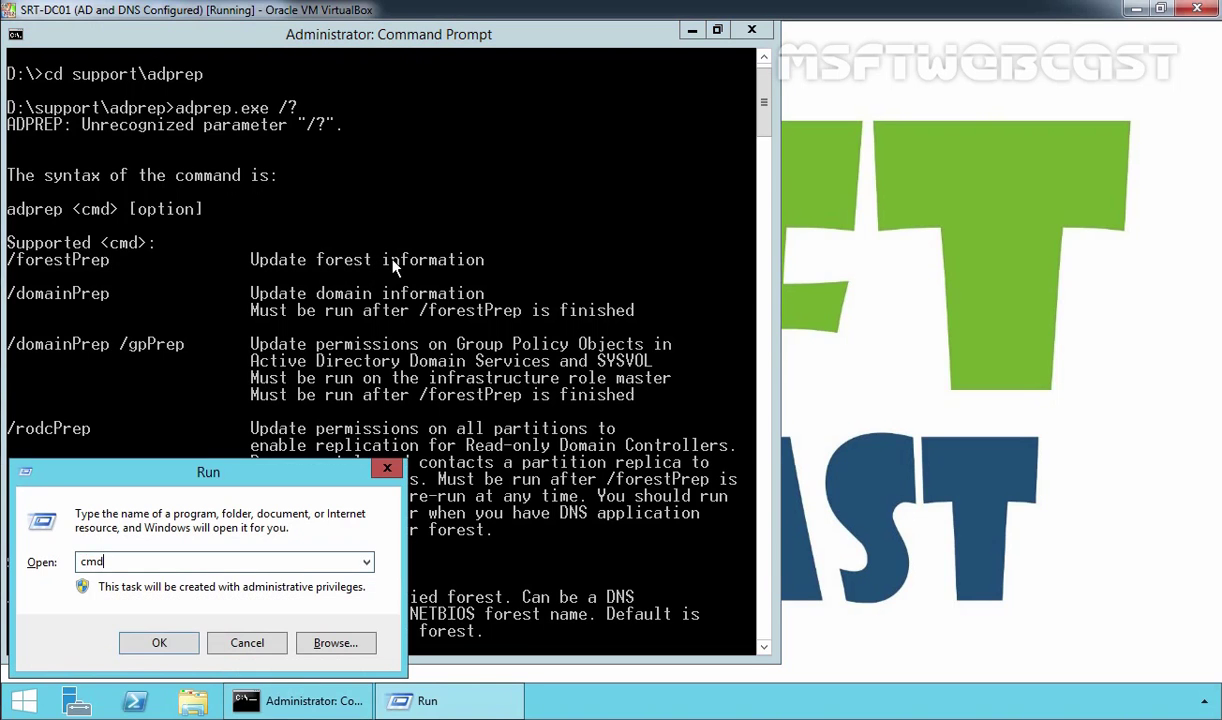
key("Return")
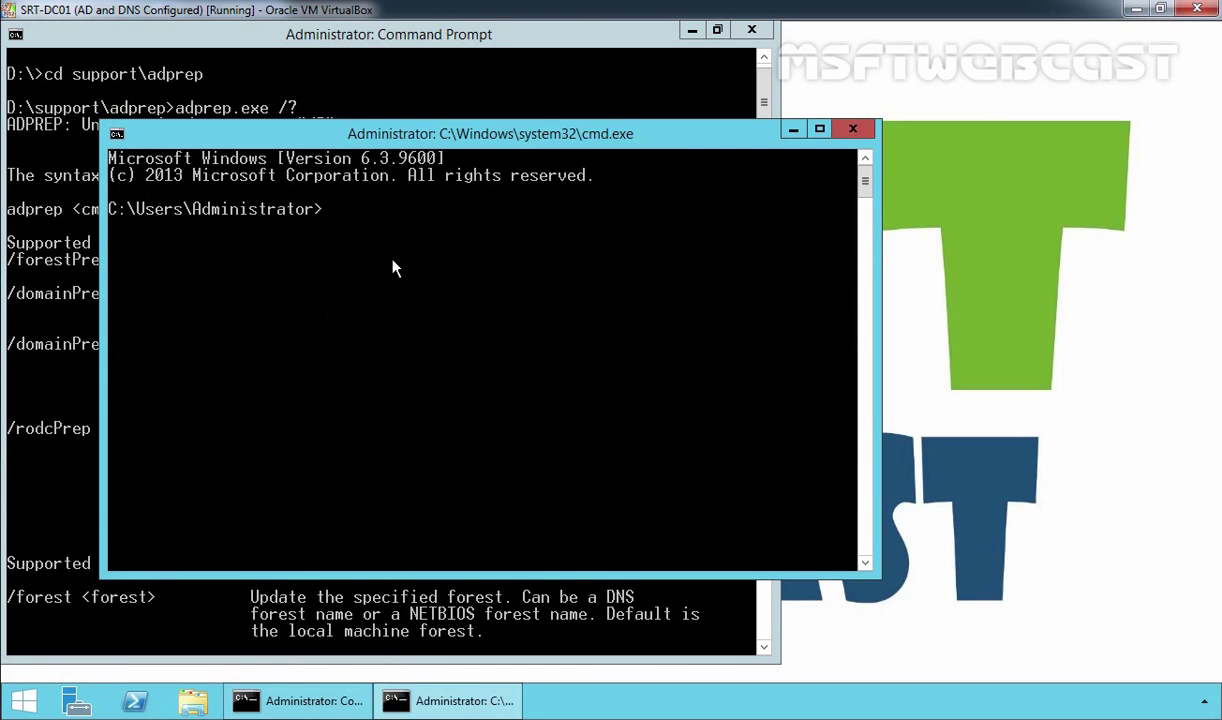
type("d:")
key("Return")
type("cd support\\adprep")
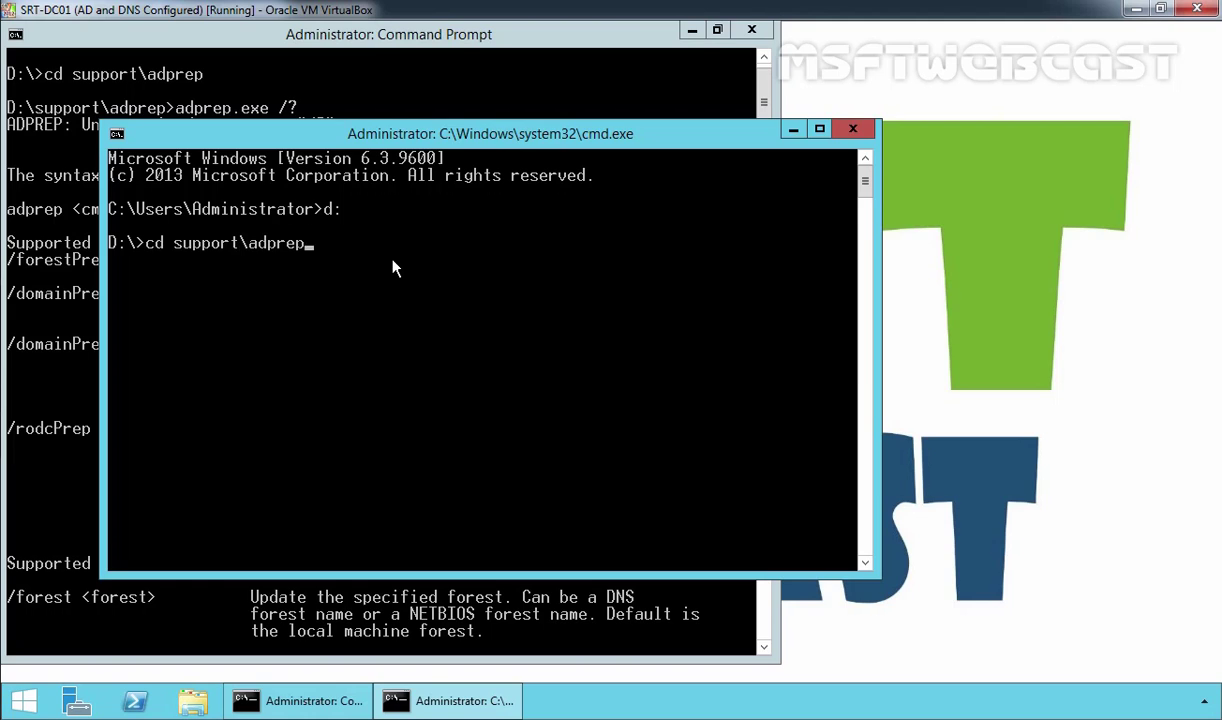
key("Return")
Step: Run "adprep.exe /forestprep" and confirm the schema upgrade with "c"
type("adprep.dll")
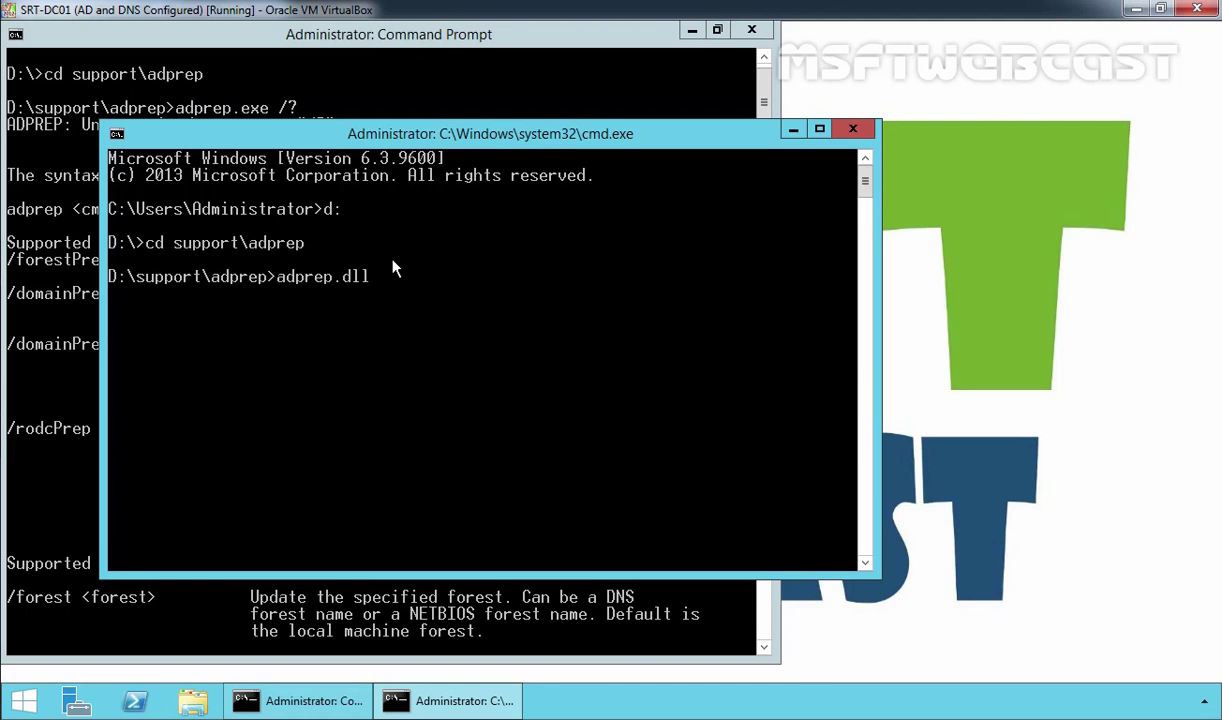
key("Tab")
type("/forestprep")
key("Return")
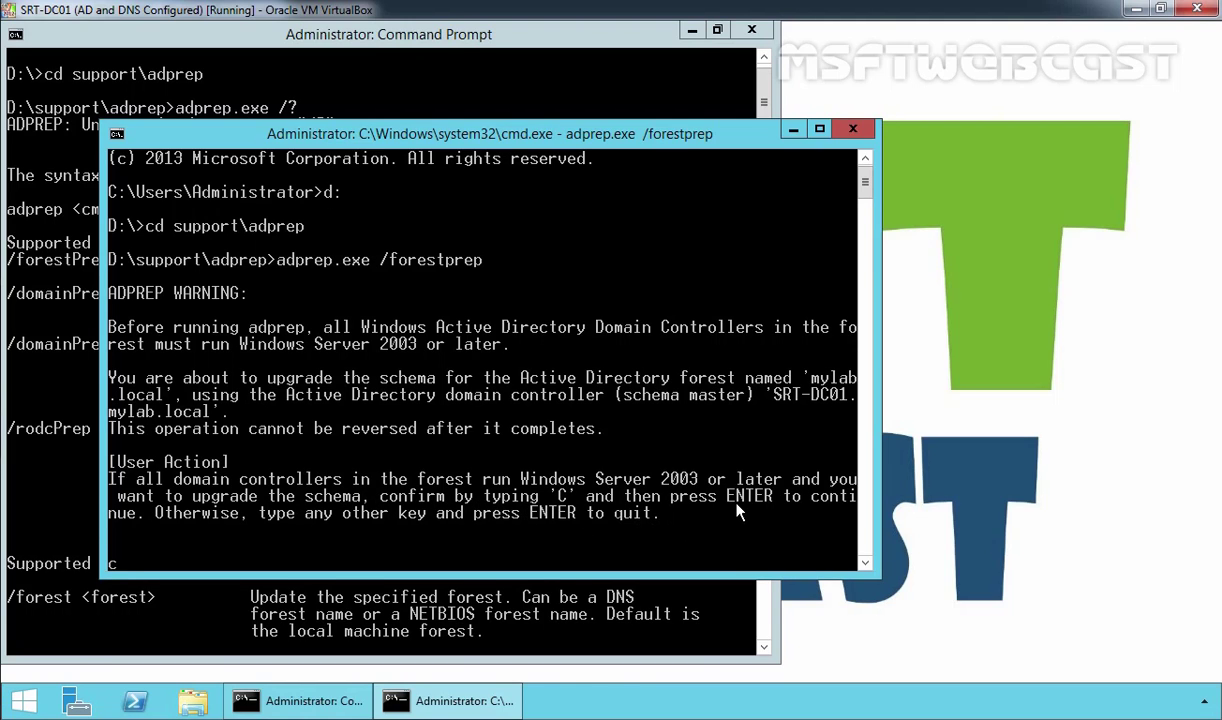
type("c")
key("Return")
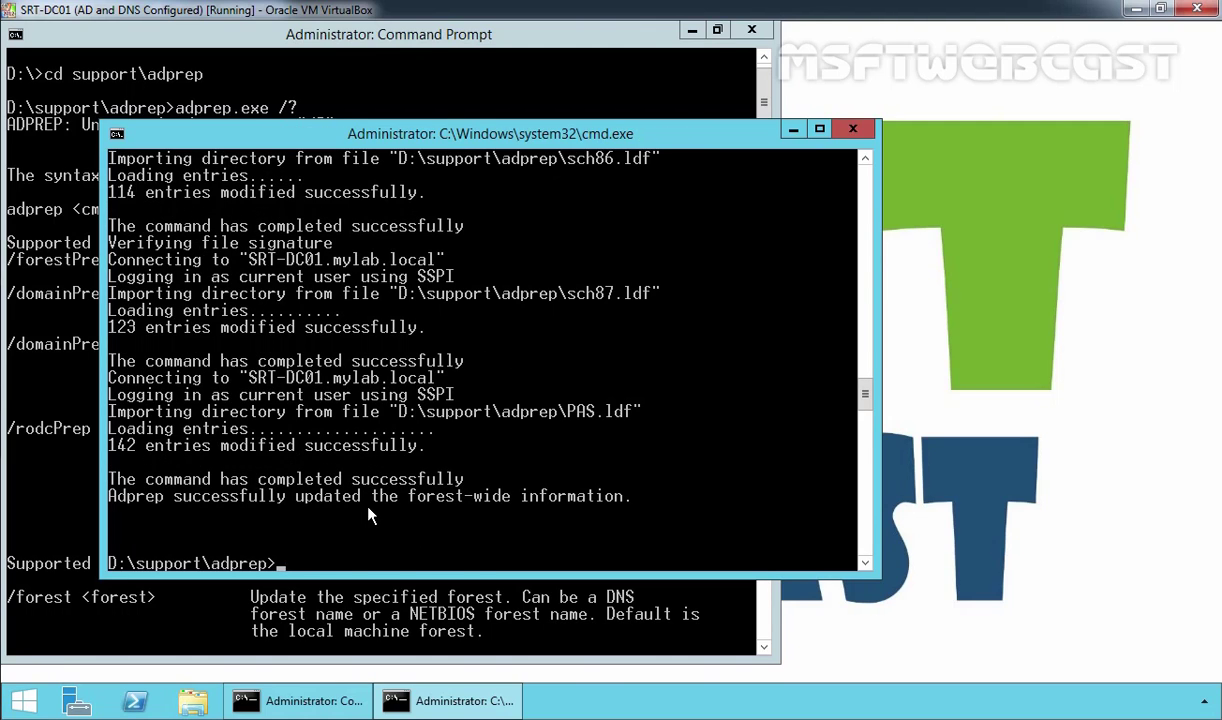
Step: Reuse the previous adprep command with the parameter changed to /domainprep and run "adprep.exe /domainprep"
key("Up")
key("BackSpace")
key("BackSpace")
key("BackSpace")
key("BackSpace")
key("BackSpace")
key("BackSpace")
key("BackSpace")
key("BackSpace")
key("BackSpace")
key("BackSpace")
type("domainprep")
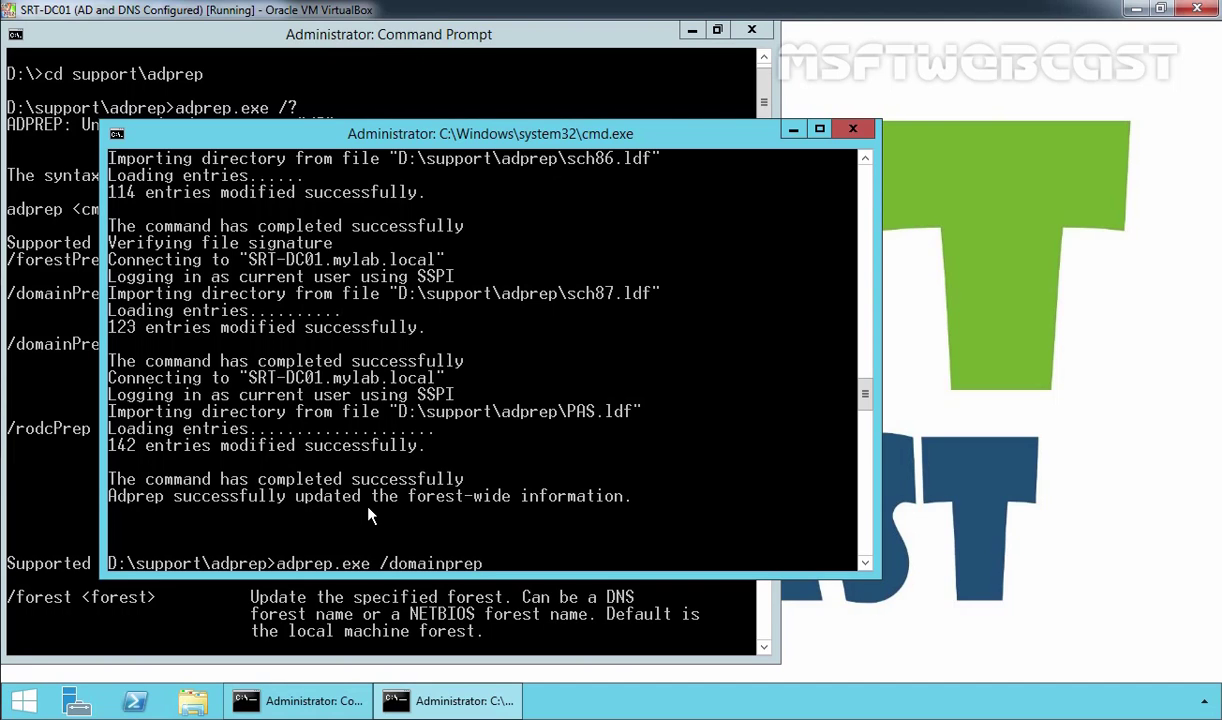
key("Return")
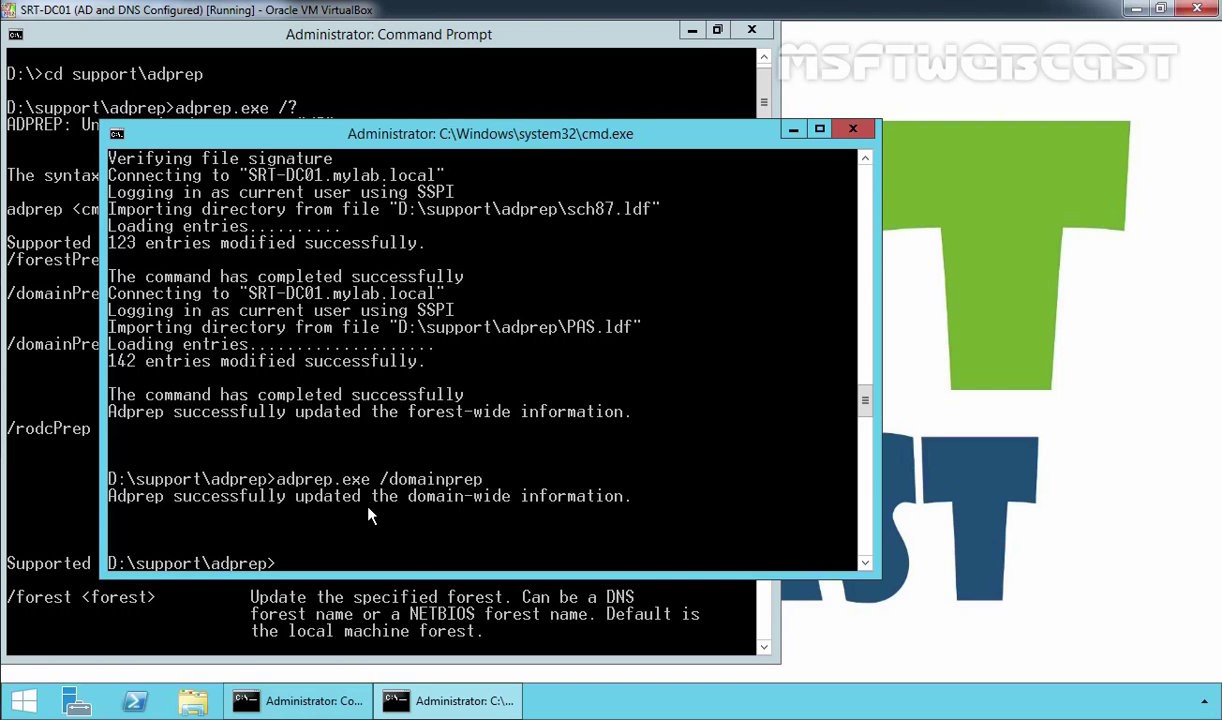
Step: Open Registry Editor with "regedit" and check the Schema Version value in the NTDS\Parameters key
key("super+r")
type("regedit")
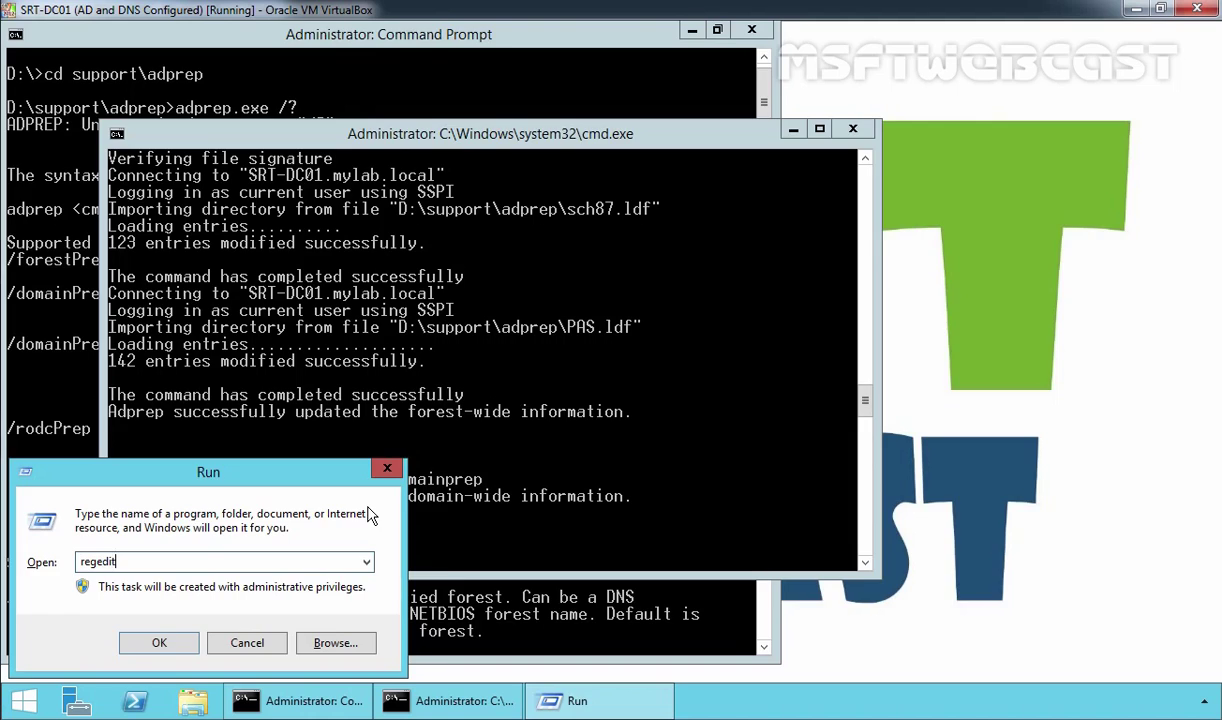
key("Return")
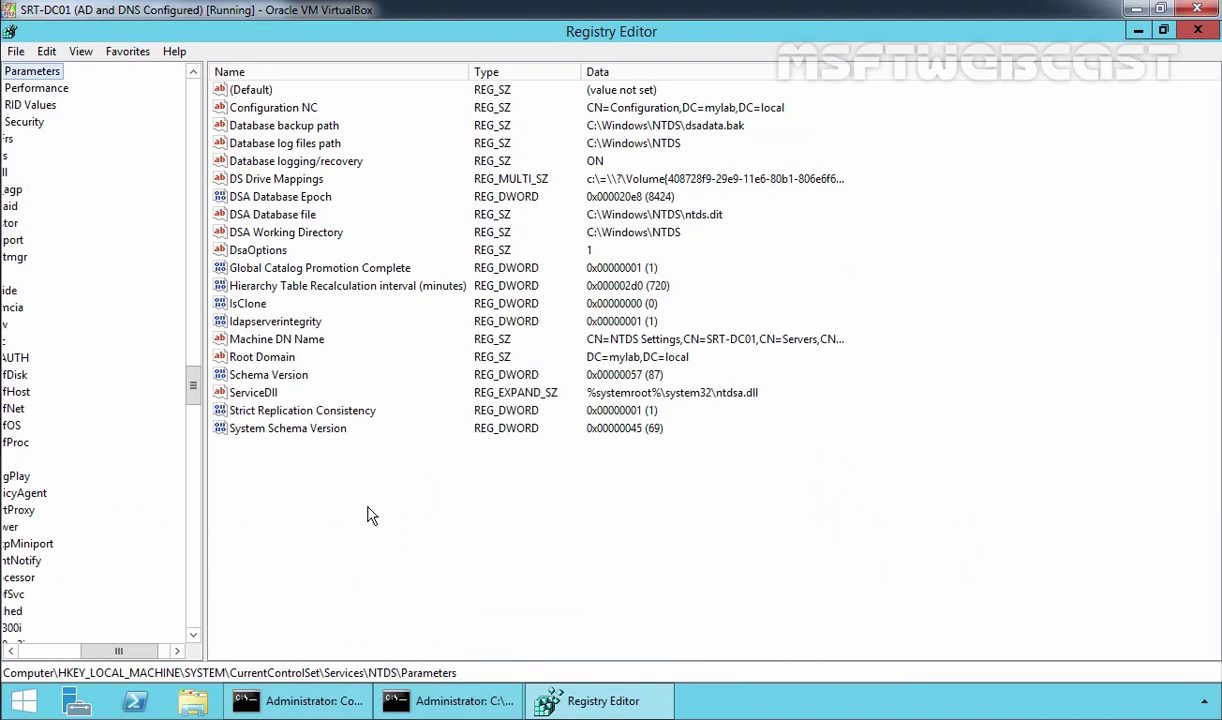
left_click(250, 378)
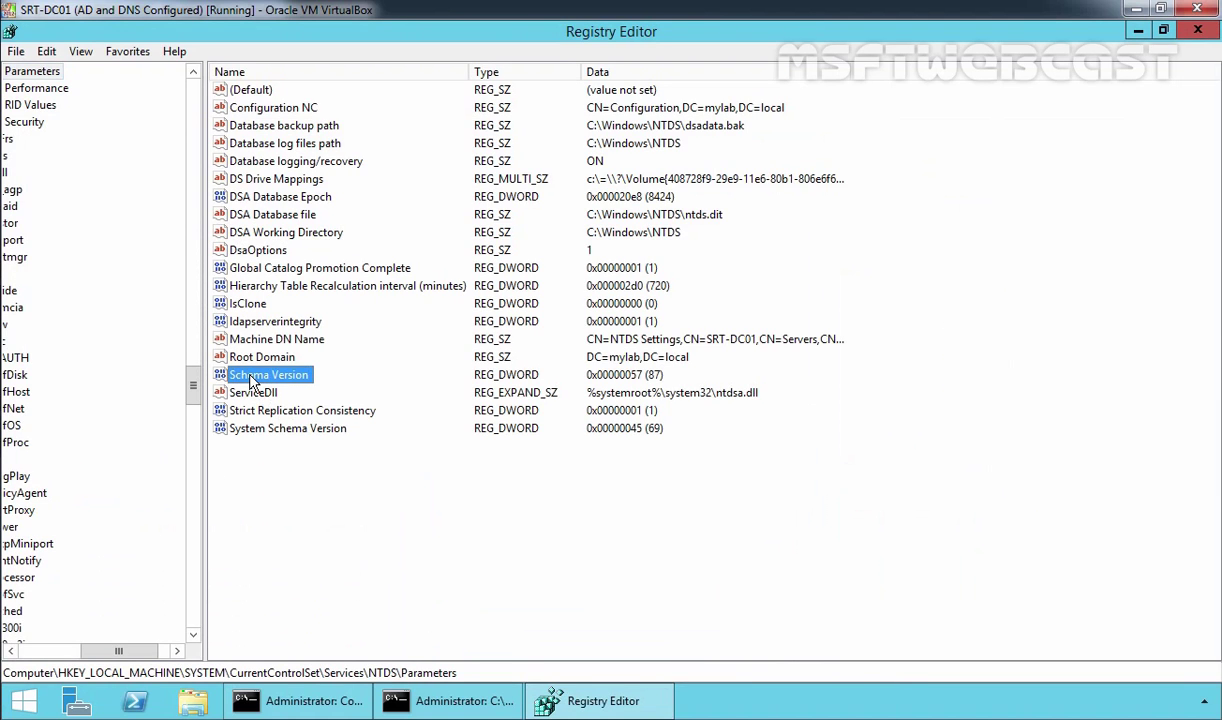